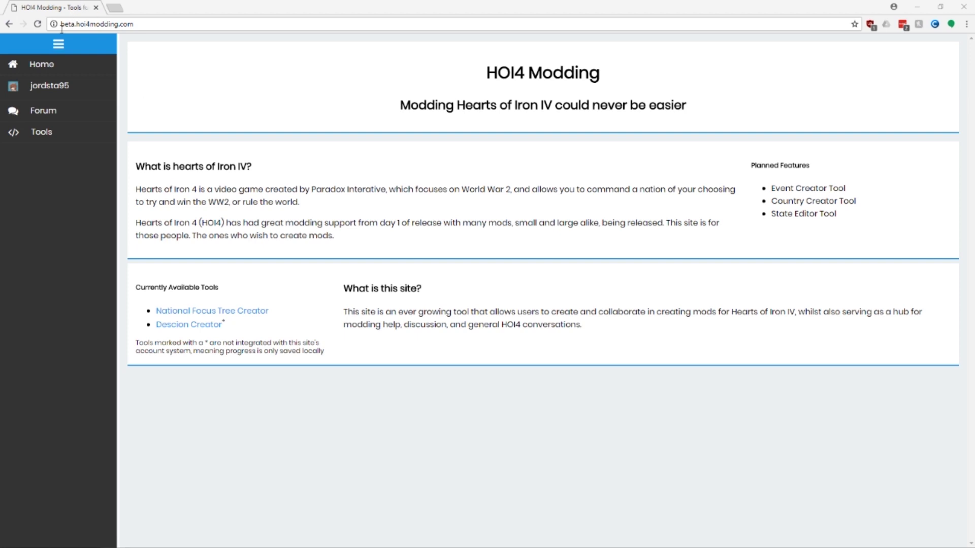
- Load the old hoi4modding national focus tool page in a new browser tab
{"action": "left_click_drag", "start_coordinate": [63, 24], "coordinate": [147, 19]}
{"action": "left_click", "coordinate": [187, 80]}
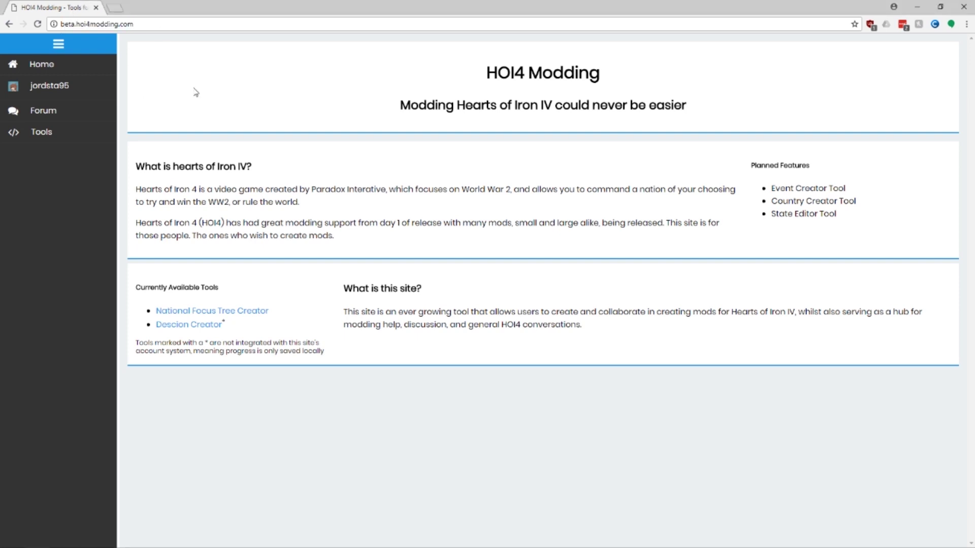
{"action": "left_click", "coordinate": [114, 8]}
{"action": "type", "text": "hoi4"}
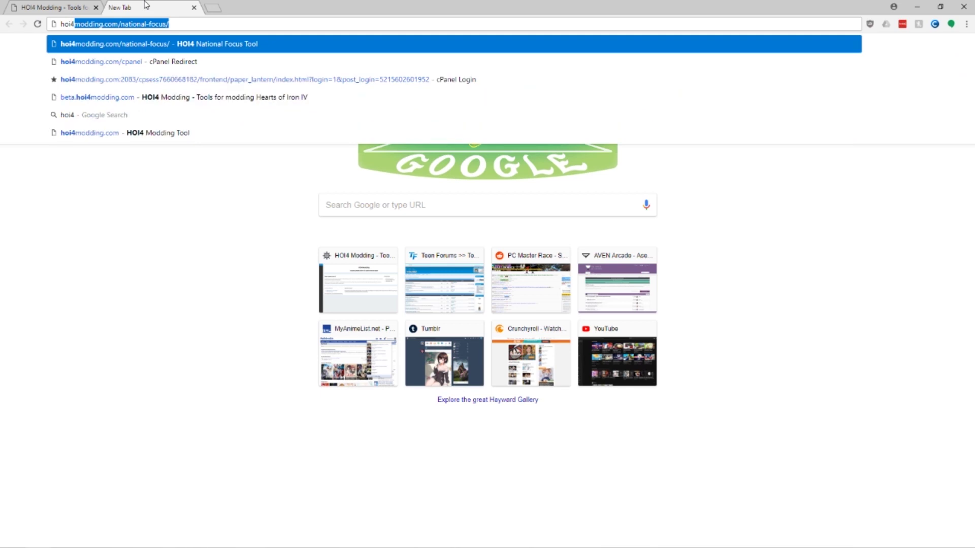
{"action": "key", "text": "Return"}
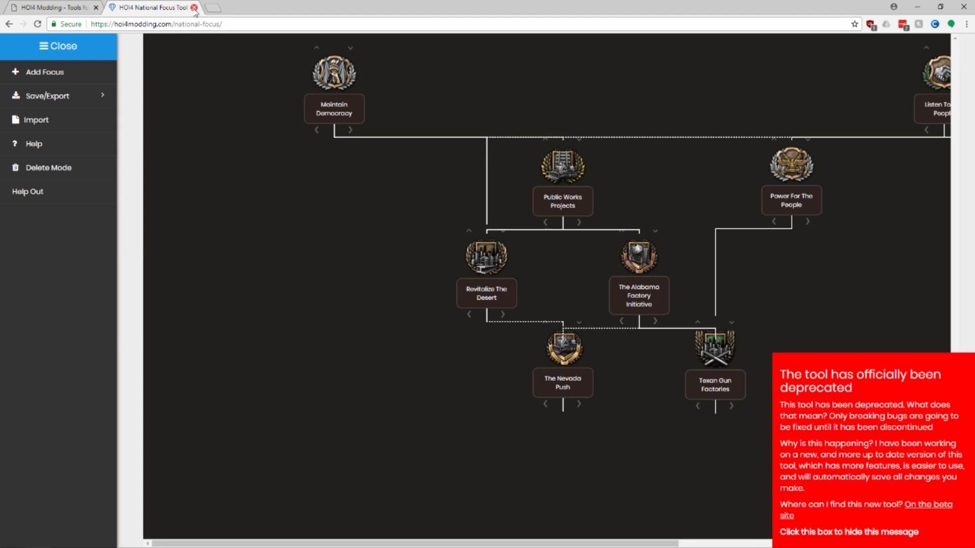
- Close the old tool and review Test Mod's 4-focus ENG tree from the profile page
{"action": "left_click", "coordinate": [194, 8]}
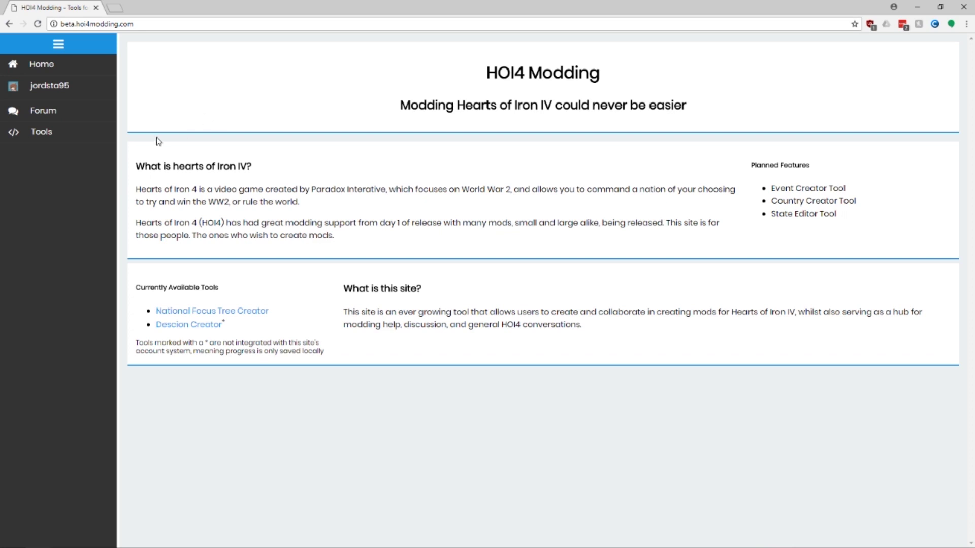
{"action": "left_click", "coordinate": [51, 133]}
{"action": "left_click", "coordinate": [54, 89]}
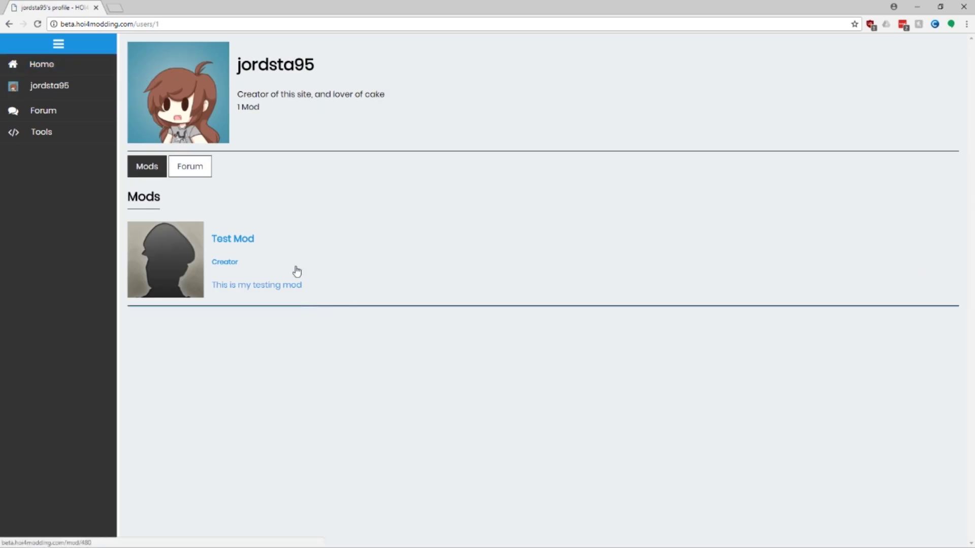
{"action": "left_click", "coordinate": [248, 265]}
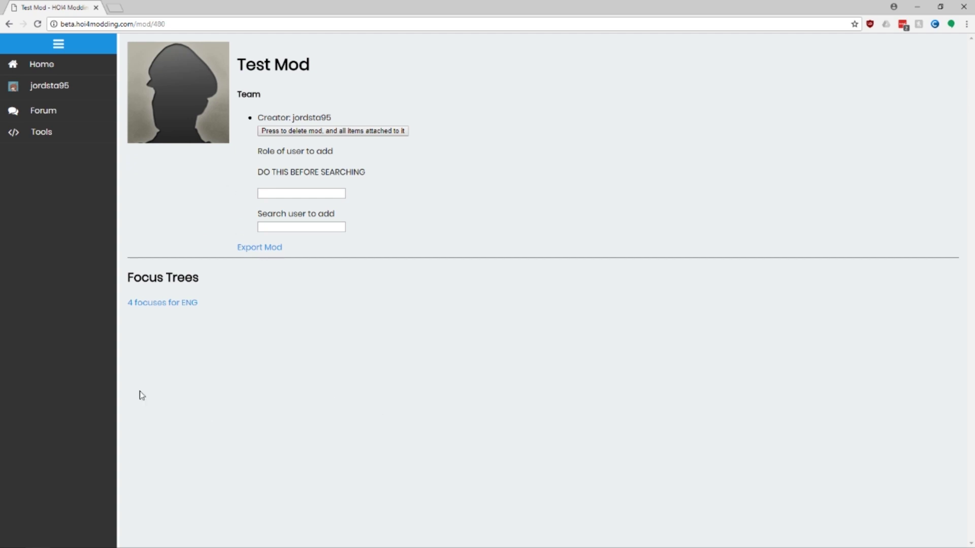
{"action": "left_click", "coordinate": [167, 303]}
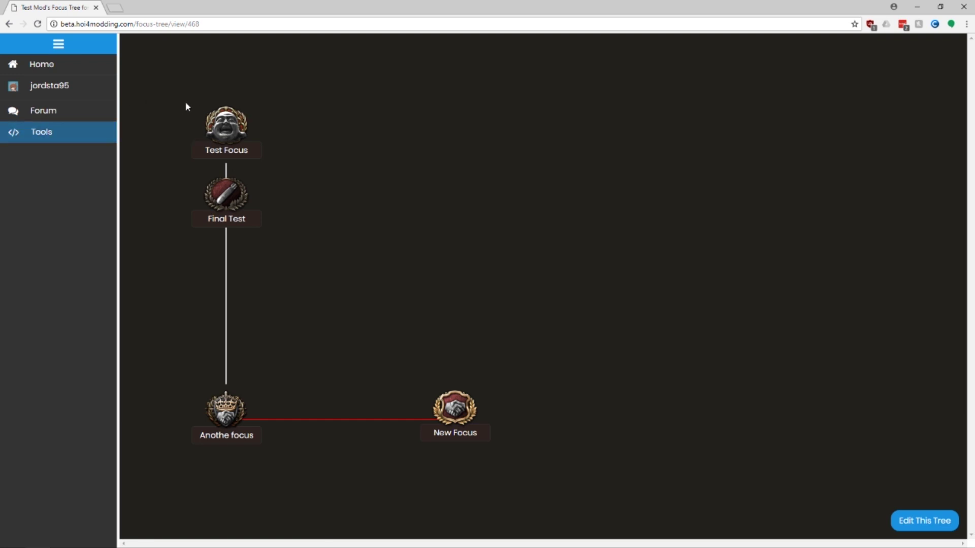
{"action": "left_click", "coordinate": [81, 71]}
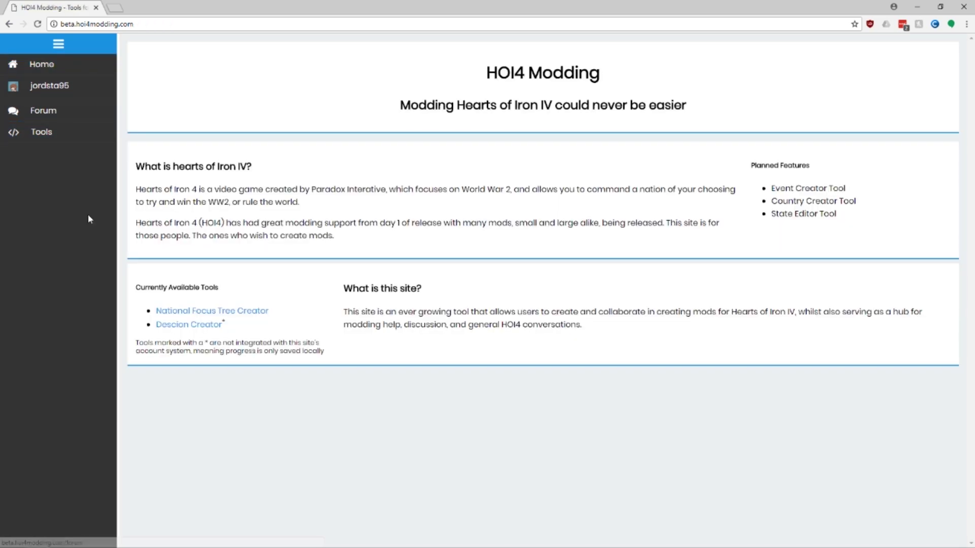
- Go to the list of all focus trees and start creating a new one
{"action": "left_click", "coordinate": [264, 311]}
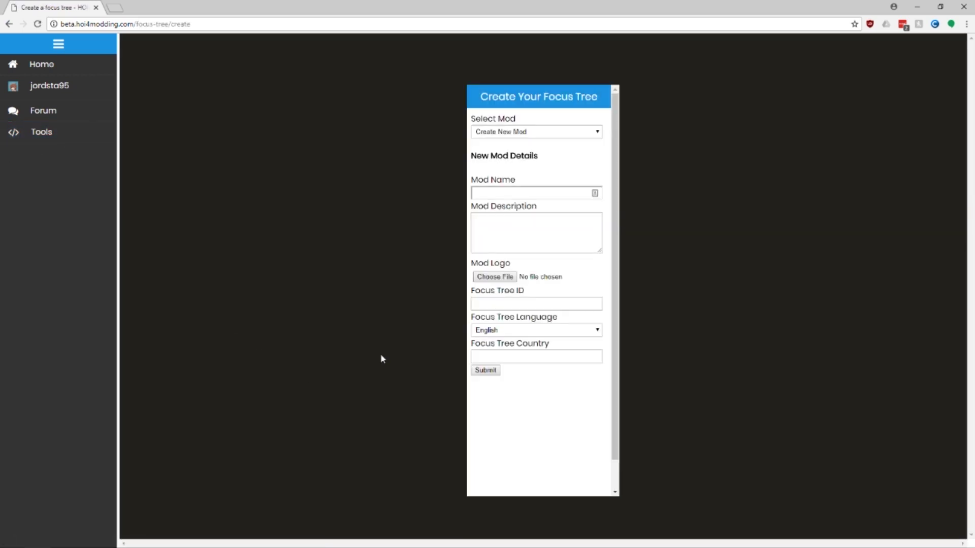
{"action": "left_click", "coordinate": [46, 65]}
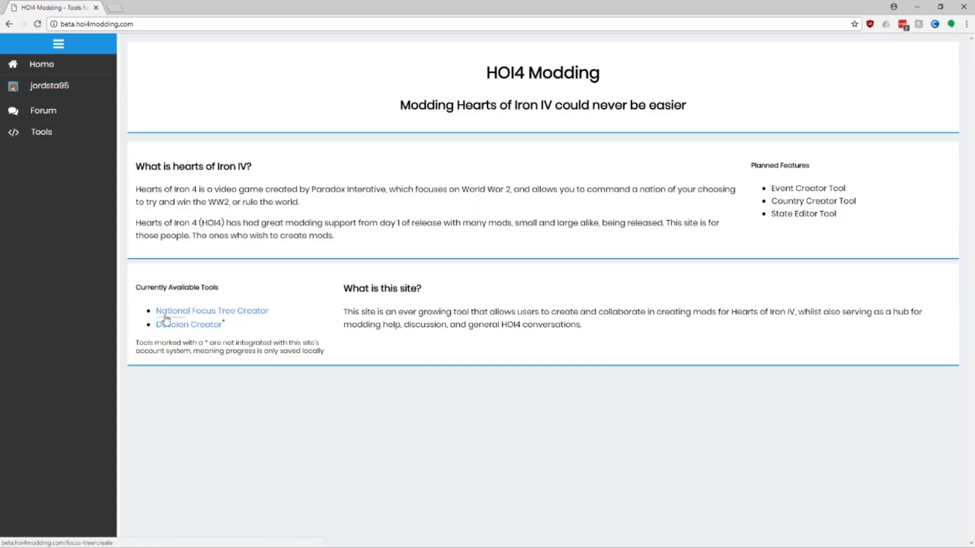
{"action": "left_click", "coordinate": [199, 312]}
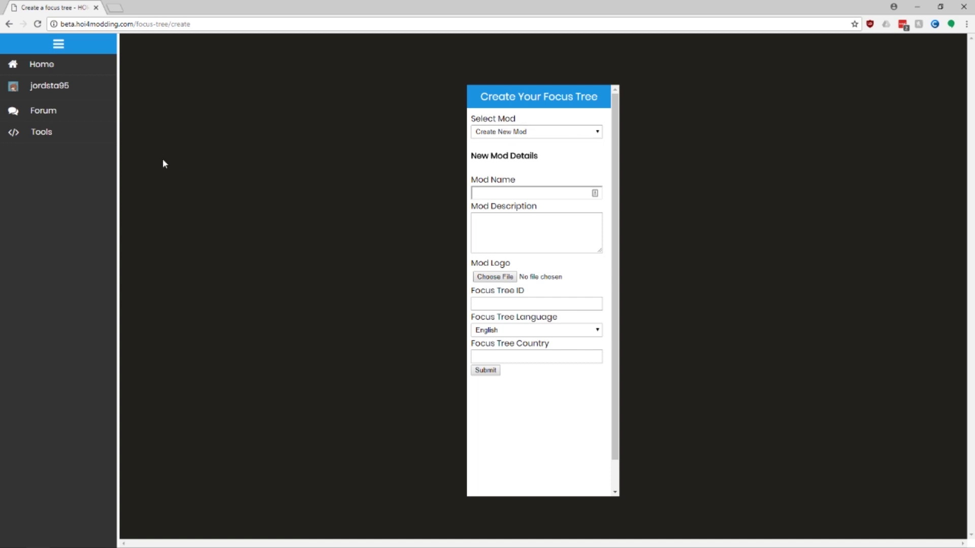
{"action": "left_click", "coordinate": [152, 132]}
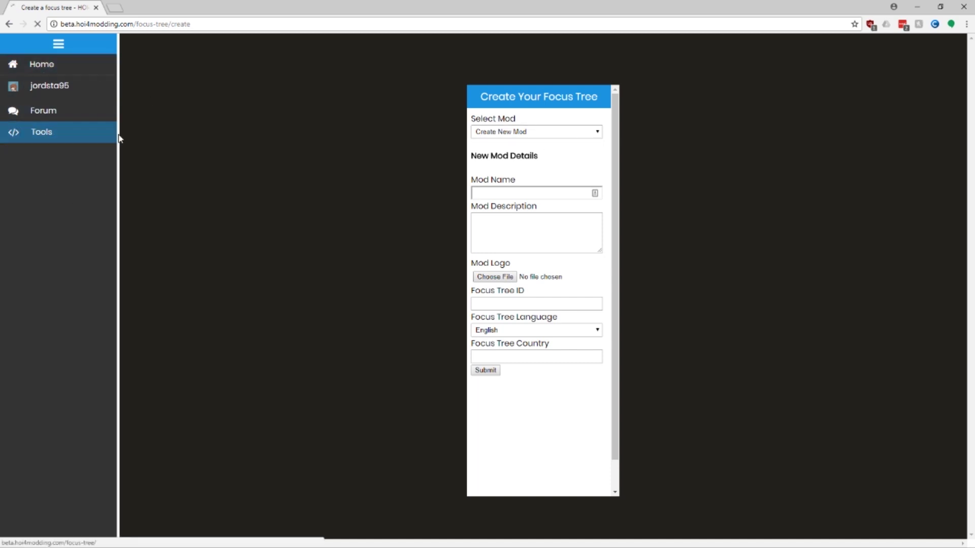
{"action": "scroll", "coordinate": [200, 157], "scroll_direction": "down", "scroll_amount": 10}
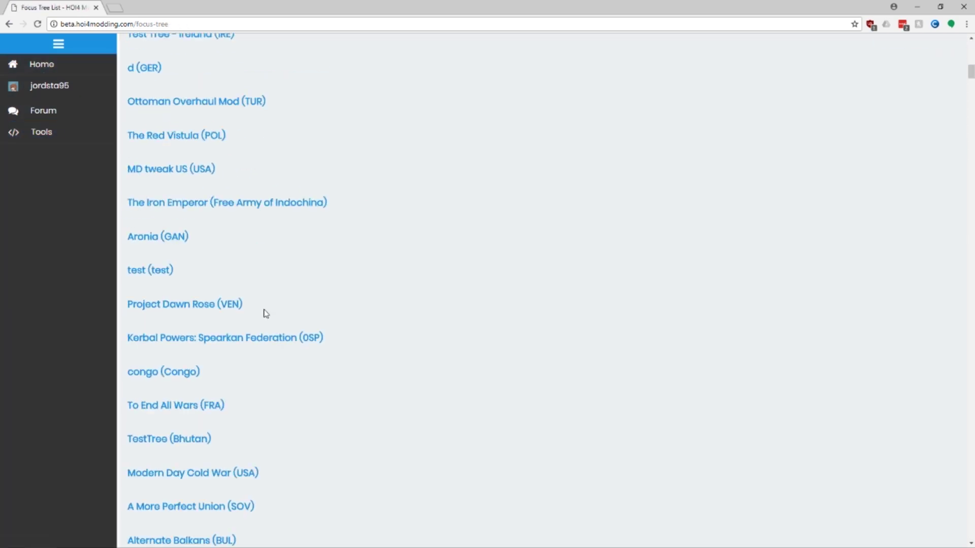
{"action": "scroll", "coordinate": [280, 349], "scroll_direction": "up", "scroll_amount": 5}
{"action": "scroll", "coordinate": [281, 349], "scroll_direction": "up", "scroll_amount": 5}
{"action": "left_click", "coordinate": [903, 59]}
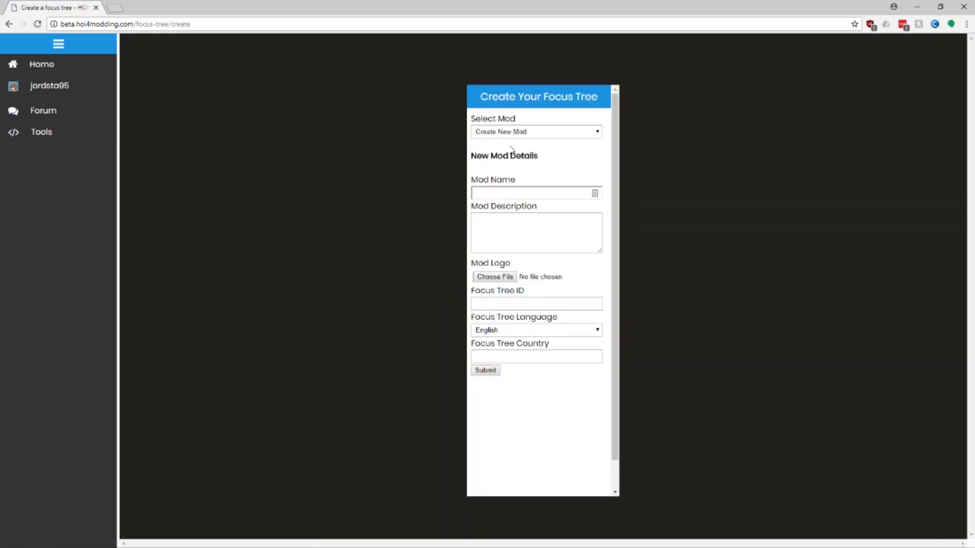
- Attach the new tree to Test Mod and enter GERMANY as the Focus Tree ID
{"action": "left_click", "coordinate": [531, 133]}
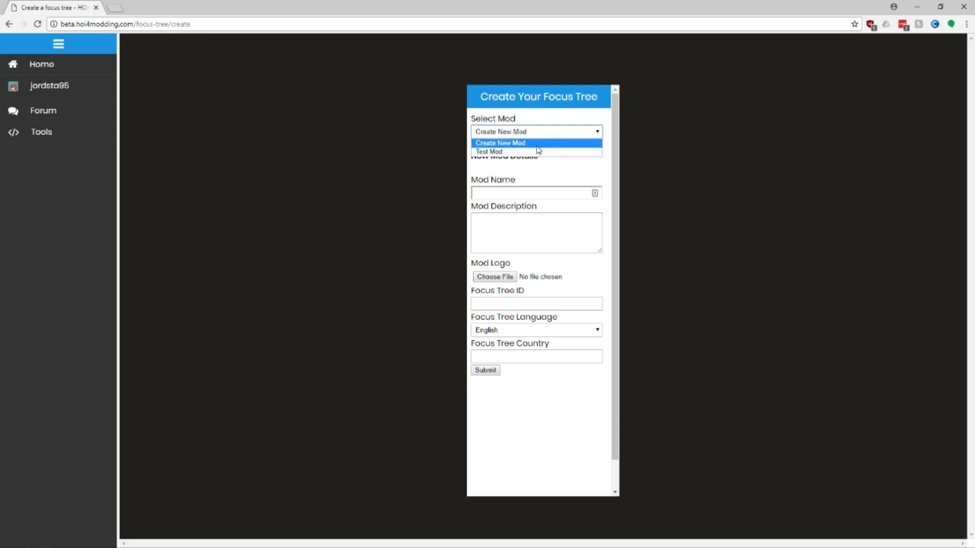
{"action": "left_click", "coordinate": [520, 146]}
{"action": "left_click", "coordinate": [527, 131]}
{"action": "left_click", "coordinate": [510, 152]}
{"action": "left_click", "coordinate": [523, 158]}
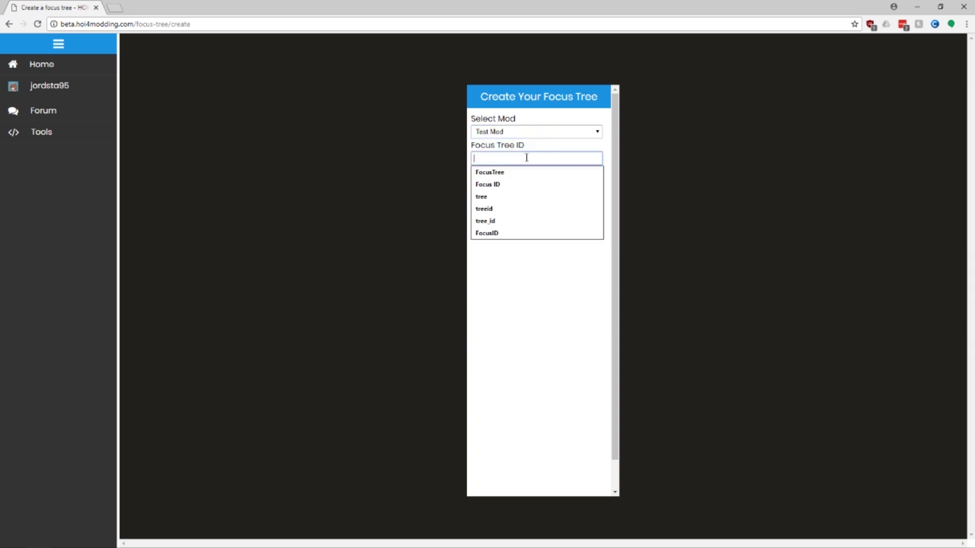
{"action": "type", "text": "GERMANY"}
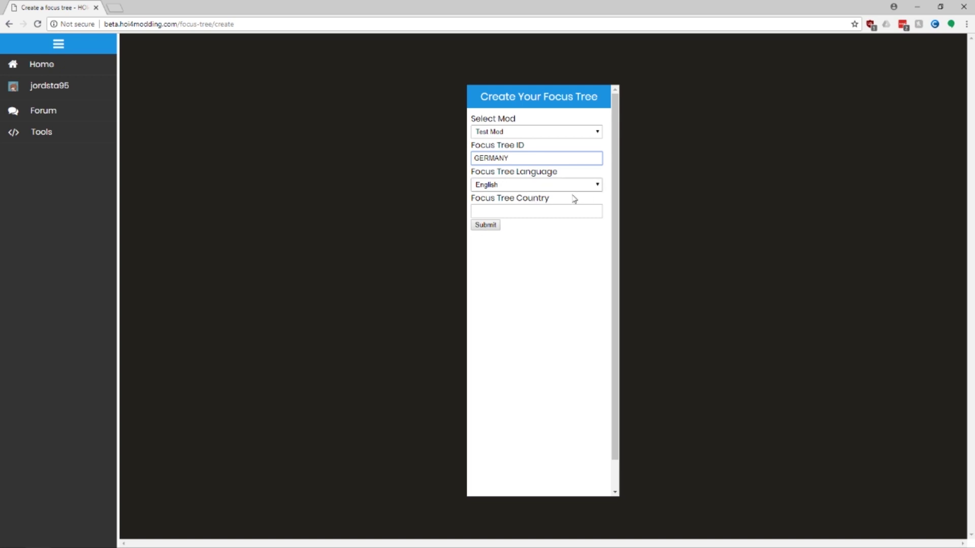
- Set the tree's country to German Reich and submit it
{"action": "left_click", "coordinate": [559, 209]}
{"action": "left_click", "coordinate": [228, 74]}
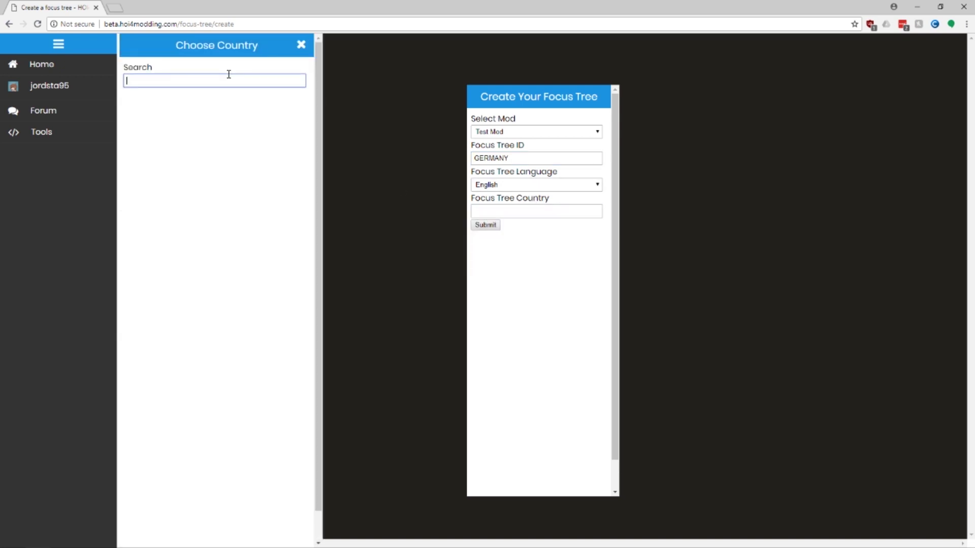
{"action": "type", "text": "GE"}
{"action": "left_click", "coordinate": [166, 94]}
{"action": "left_click", "coordinate": [486, 227]}
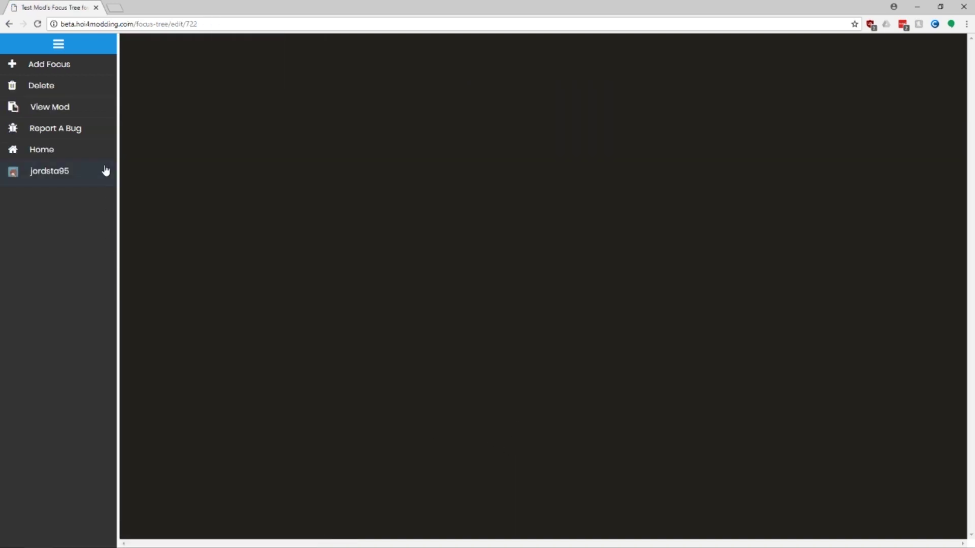
- Return to the GERMANY editor tab, check the Delete options, and open the Add Focus form
{"action": "left_click", "coordinate": [229, 23]}
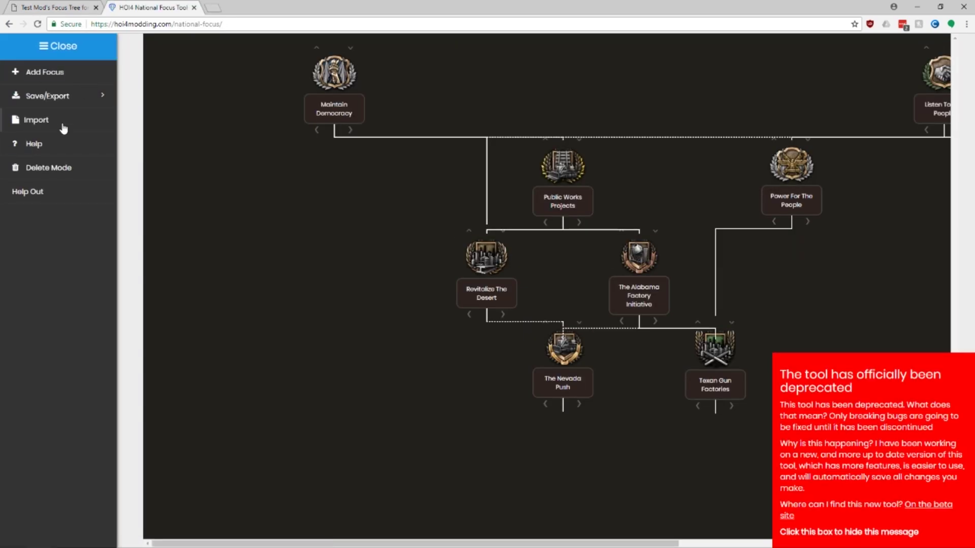
{"action": "key", "text": "ctrl+Tab"}
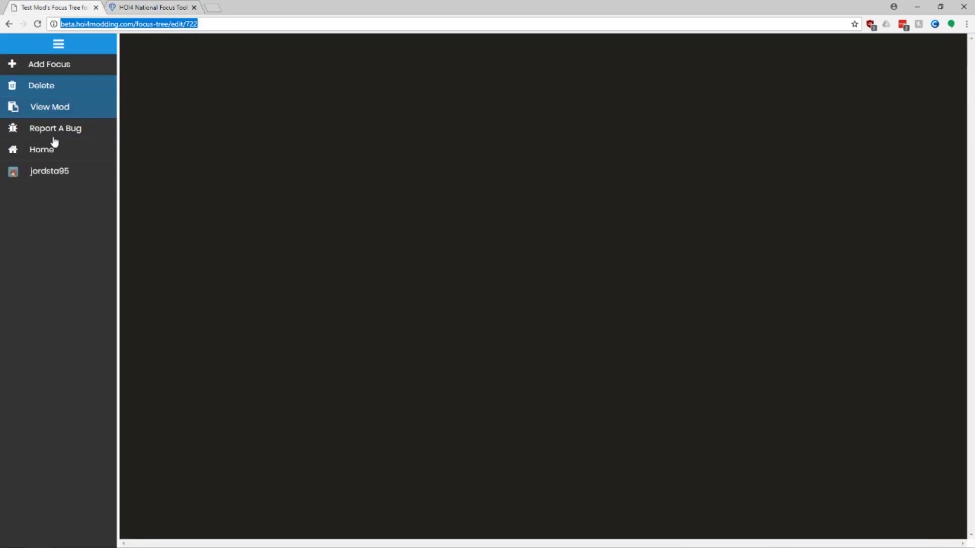
{"action": "left_click", "coordinate": [83, 88]}
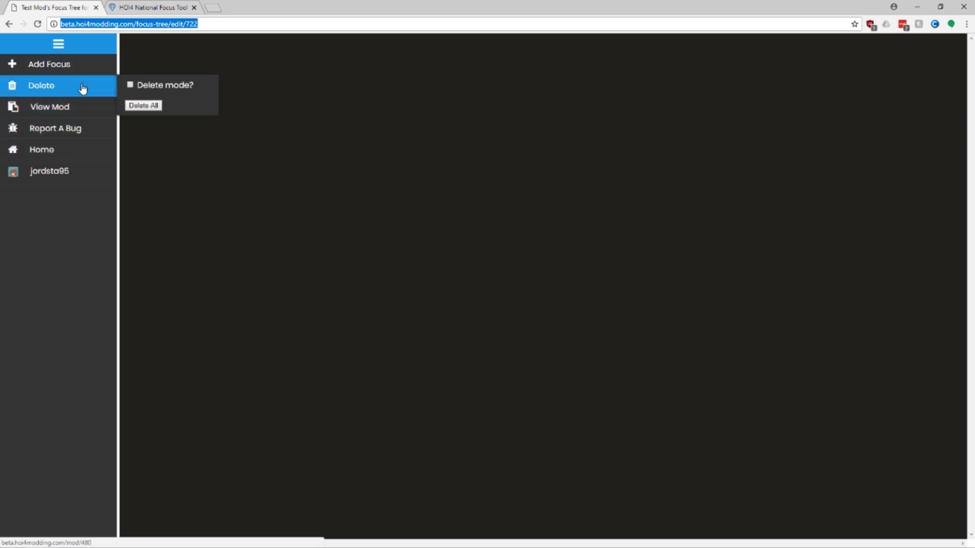
{"action": "mouse_move", "coordinate": [80, 86]}
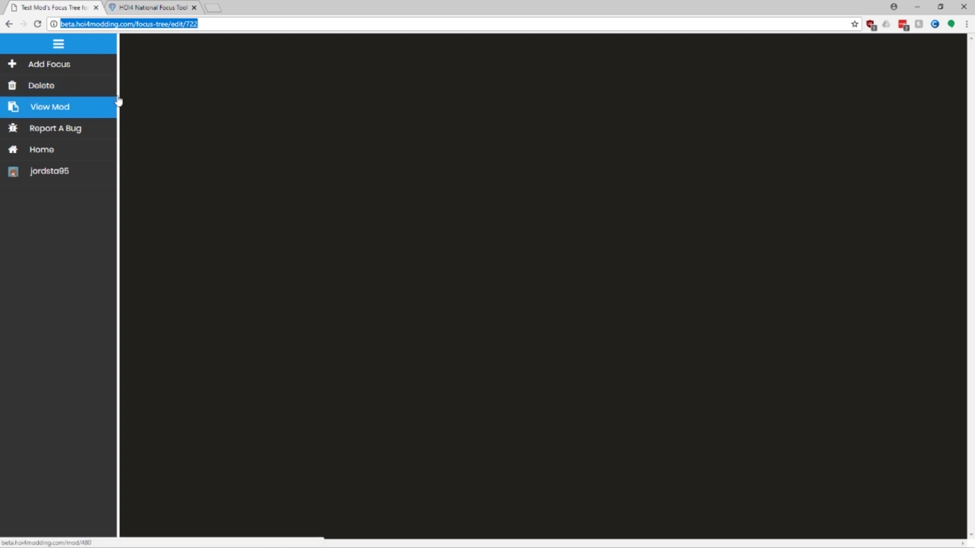
{"action": "left_click", "coordinate": [76, 64]}
- Name the focus 'New Focus', pick the laughing-face GFX icon, and open the Bypass builder
{"action": "left_click", "coordinate": [174, 82]}
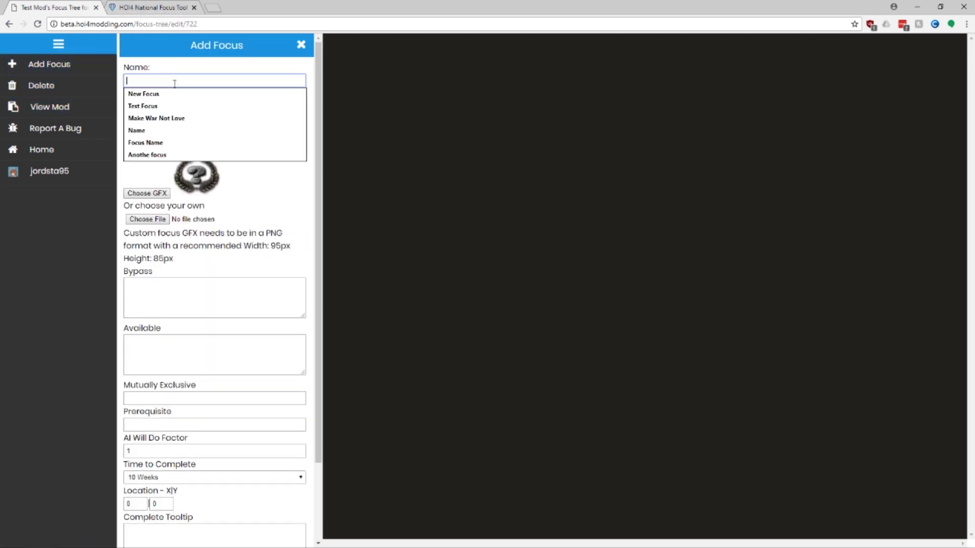
{"action": "type", "text": "New Focus"}
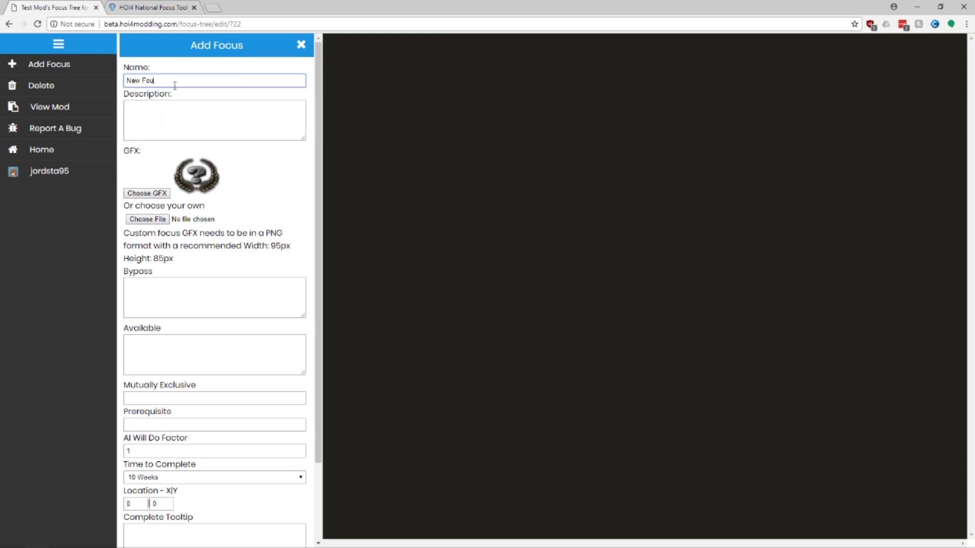
{"action": "left_click", "coordinate": [219, 111]}
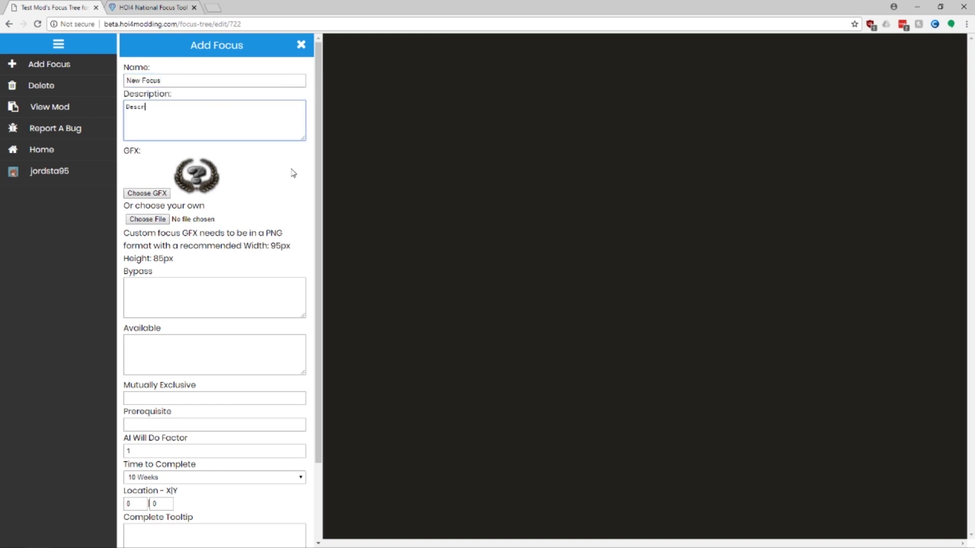
{"action": "left_click", "coordinate": [164, 193]}
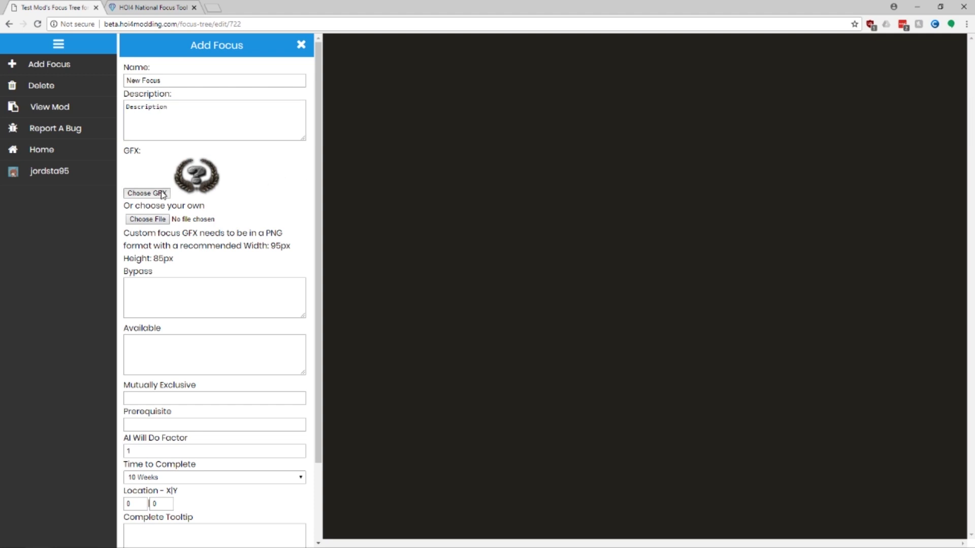
{"action": "left_click", "coordinate": [266, 288]}
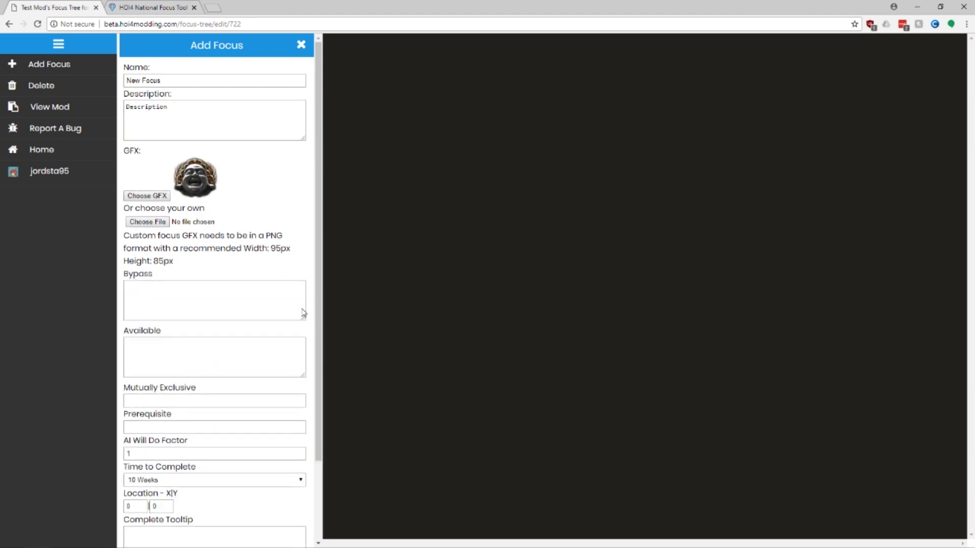
{"action": "left_click", "coordinate": [209, 300]}
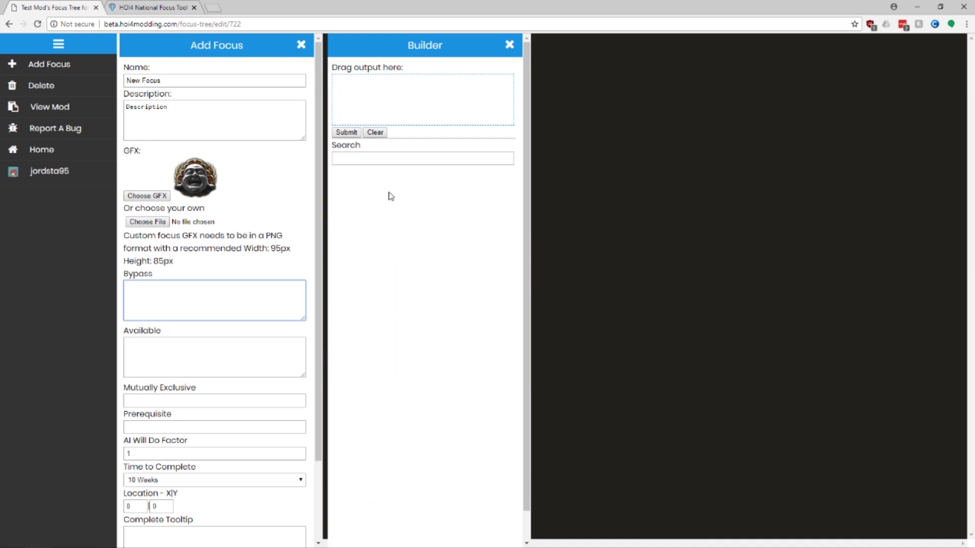
{"action": "key", "text": "ctrl+Tab"}
{"action": "left_click", "coordinate": [39, 74]}
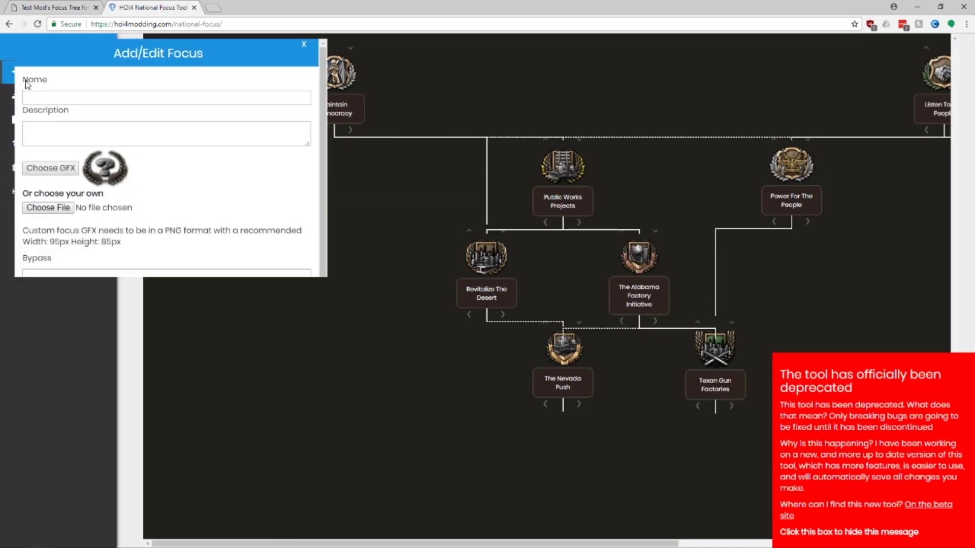
{"action": "left_click", "coordinate": [109, 278]}
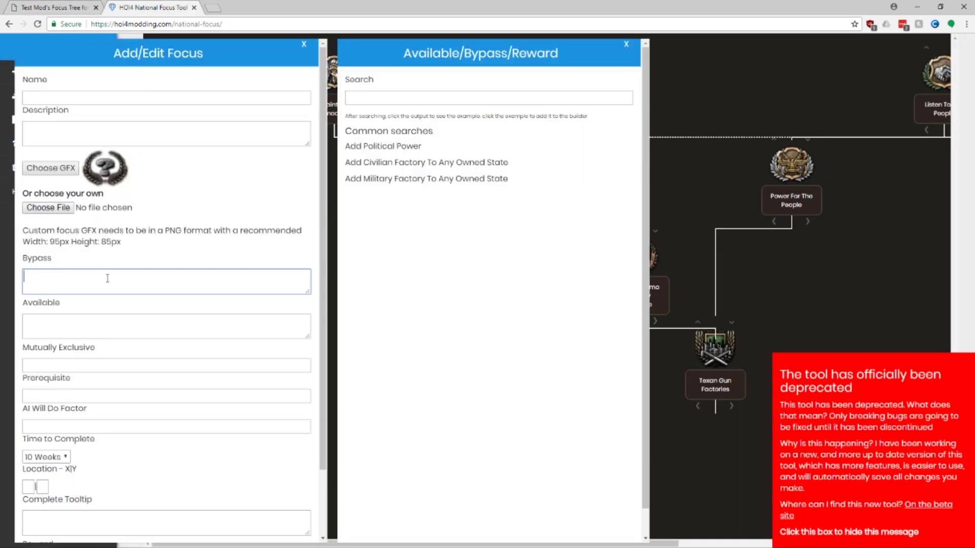
{"action": "left_click", "coordinate": [379, 147]}
{"action": "left_click", "coordinate": [390, 167]}
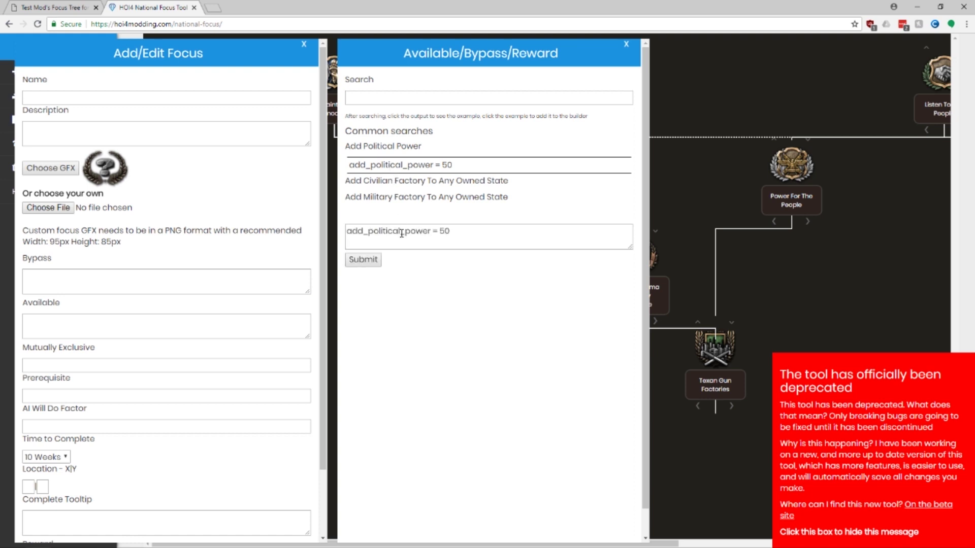
{"action": "left_click", "coordinate": [366, 261]}
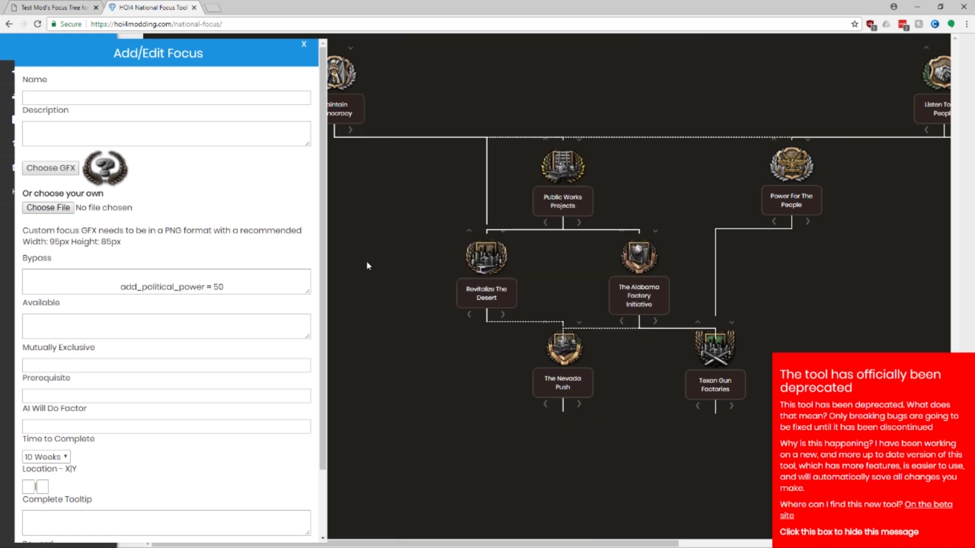
{"action": "left_click", "coordinate": [193, 327]}
{"action": "left_click", "coordinate": [390, 99]}
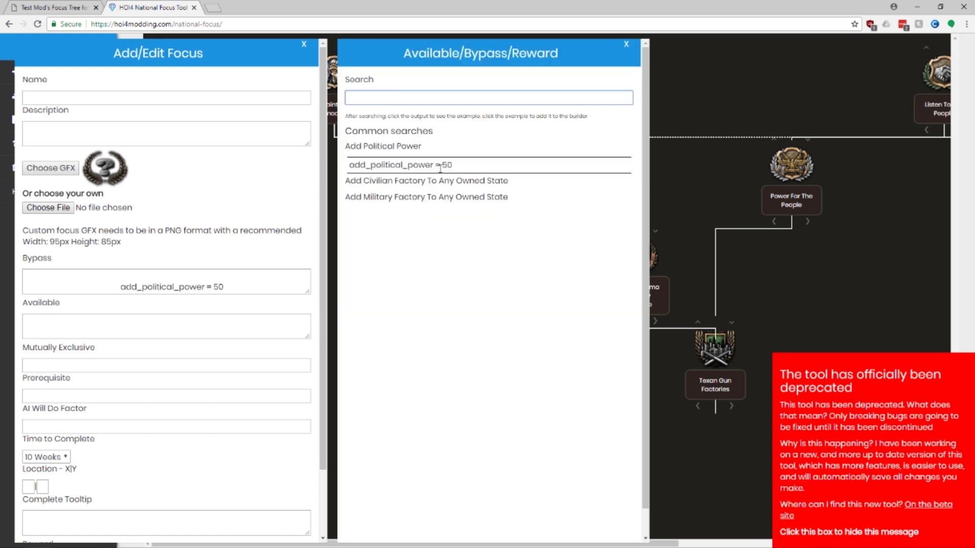
{"action": "type", "text": "co"}
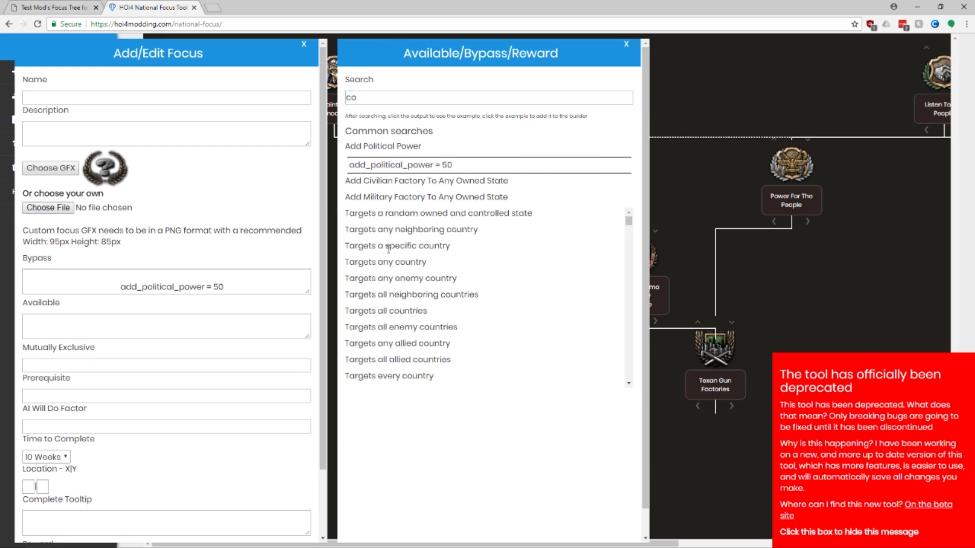
{"action": "left_click", "coordinate": [389, 248]}
{"action": "left_click", "coordinate": [382, 265]}
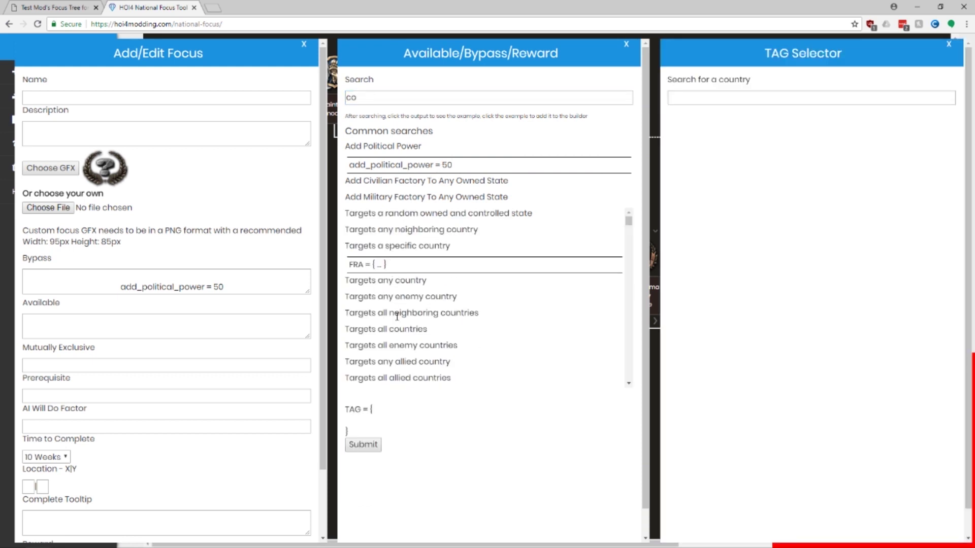
{"action": "left_click", "coordinate": [687, 95]}
{"action": "type", "text": "fra"}
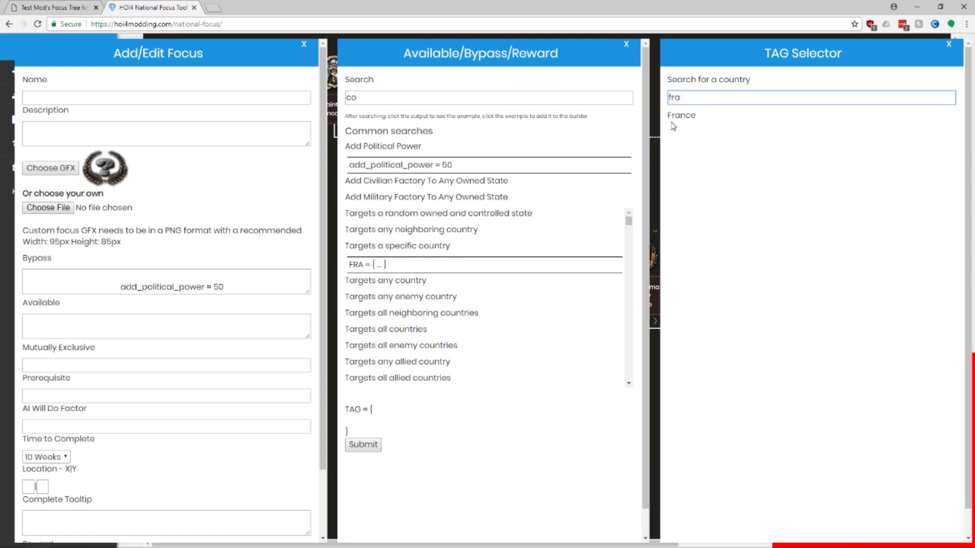
{"action": "left_click", "coordinate": [680, 114]}
- Add a country-scoped block in the Builder and target it at France (FRA)
{"action": "left_click", "coordinate": [57, 6]}
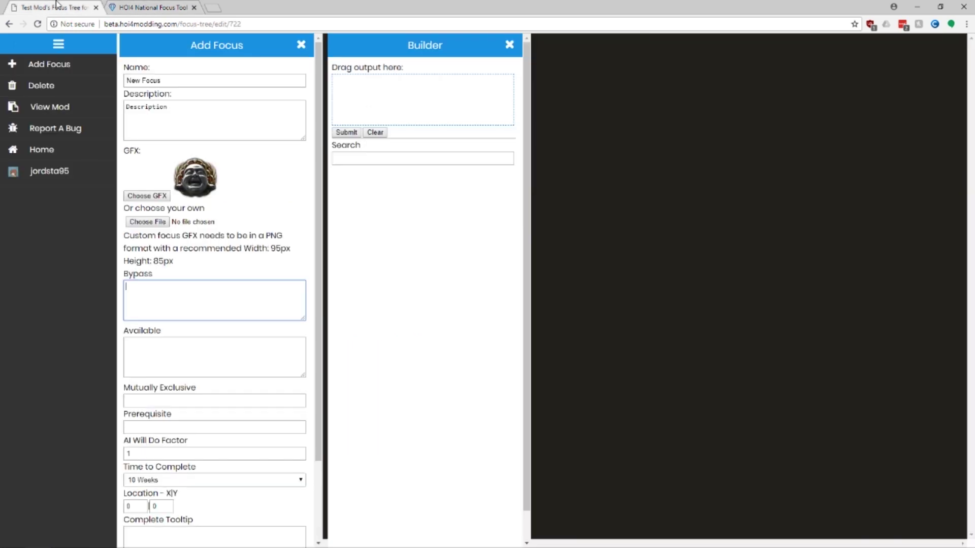
{"action": "left_click", "coordinate": [347, 154]}
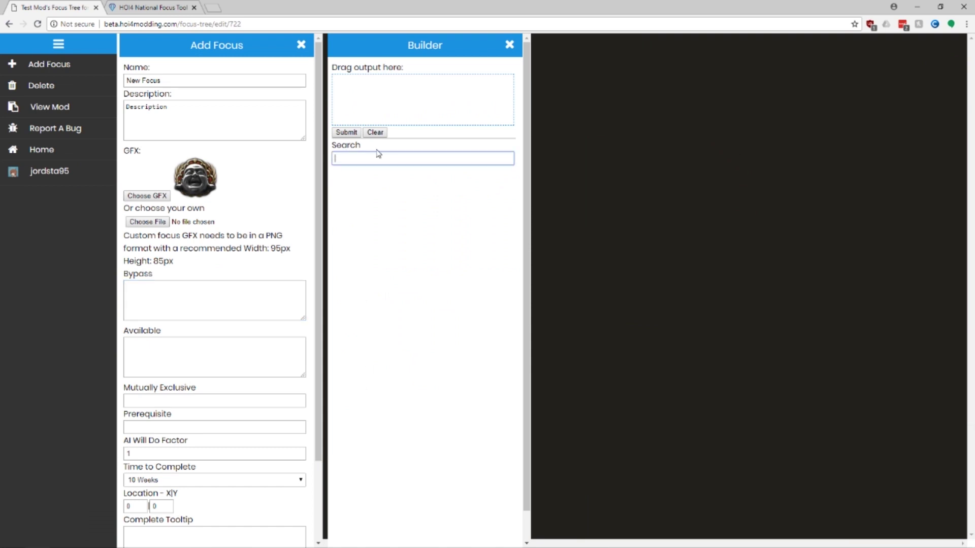
{"action": "type", "text": "count"}
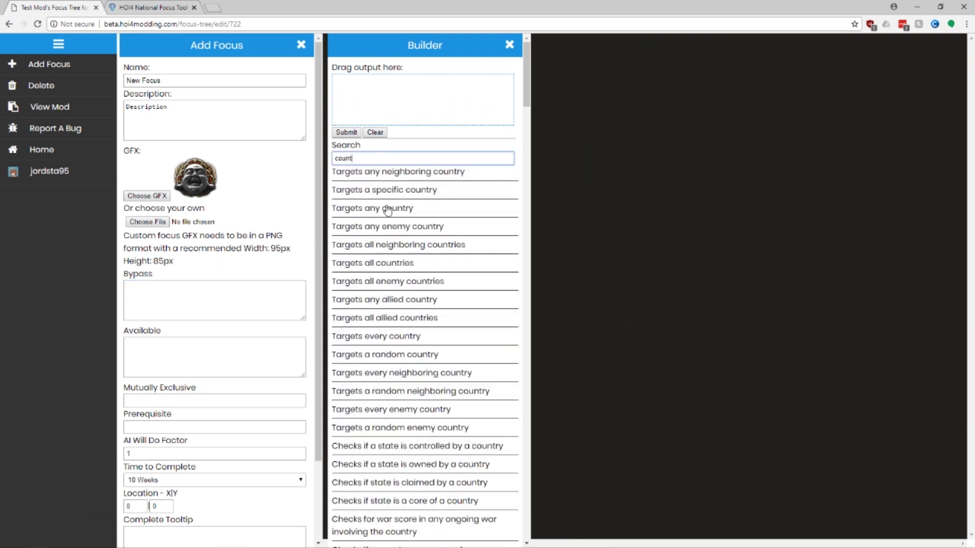
{"action": "left_click", "coordinate": [363, 191]}
{"action": "left_click_drag", "start_coordinate": [362, 208], "coordinate": [391, 90]}
{"action": "left_click", "coordinate": [344, 83]}
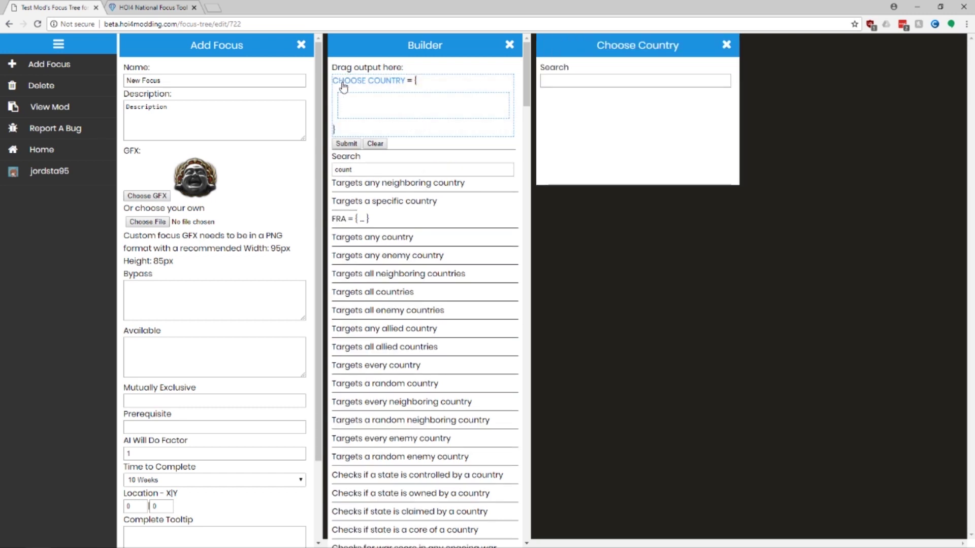
{"action": "left_click", "coordinate": [556, 82]}
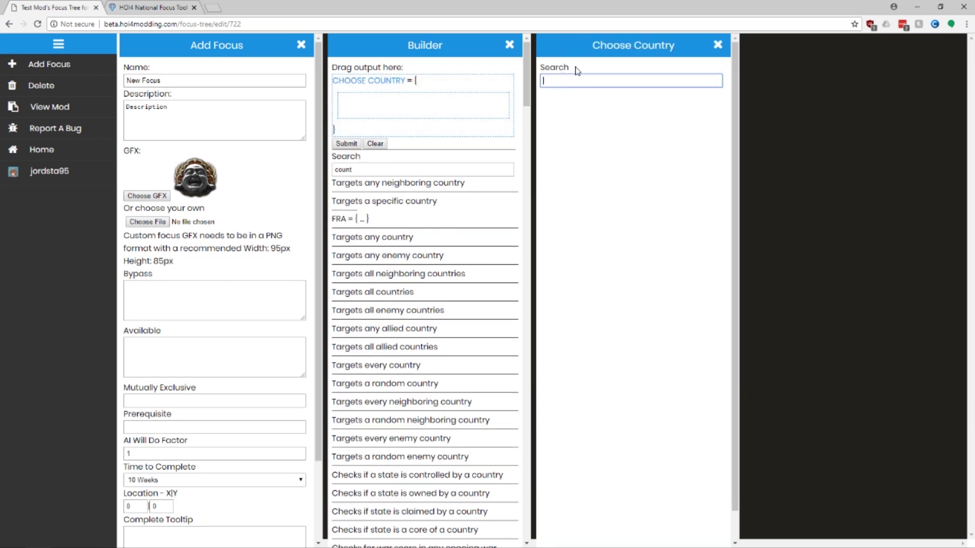
{"action": "type", "text": "fra"}
{"action": "left_click", "coordinate": [552, 91]}
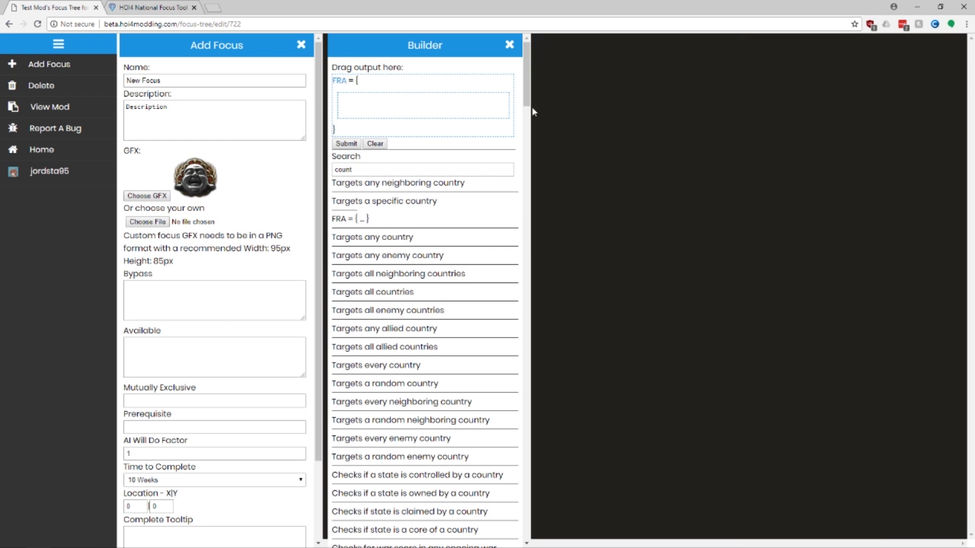
- Add add_political_power blocks, set one to 150, nest the 50 inside FRA, and submit
{"action": "left_click", "coordinate": [359, 169]}
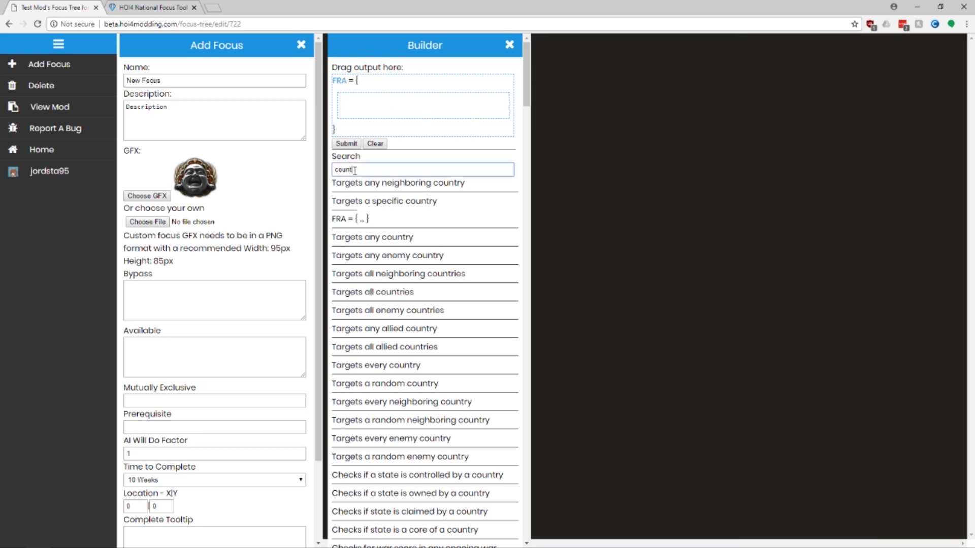
{"action": "key", "text": "ctrl+a"}
{"action": "type", "text": "poli"}
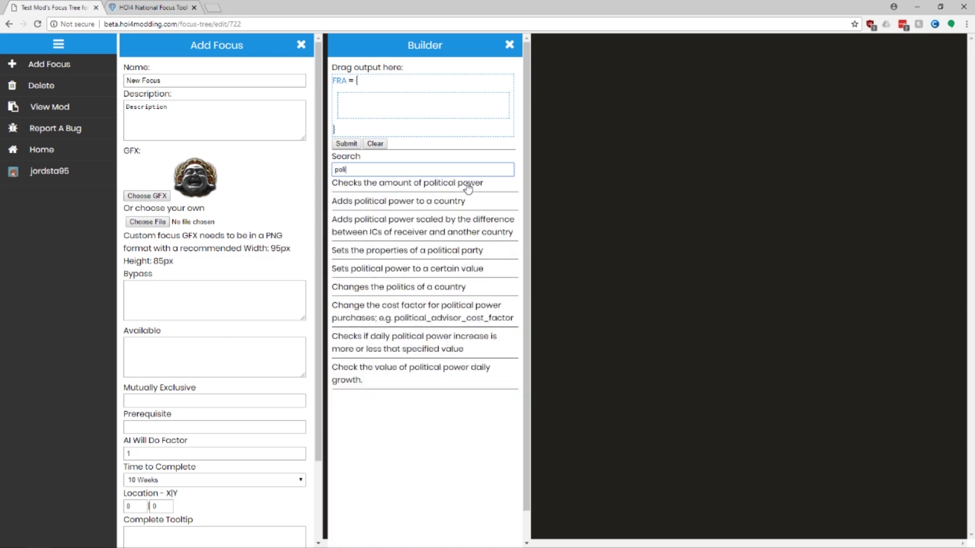
{"action": "left_click", "coordinate": [433, 202]}
{"action": "left_click_drag", "start_coordinate": [386, 218], "coordinate": [366, 134]}
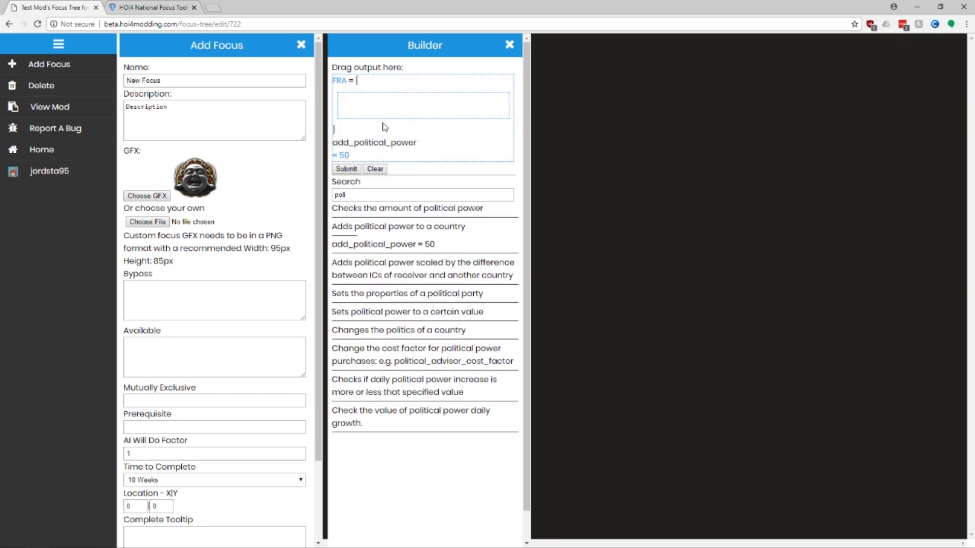
{"action": "left_click", "coordinate": [340, 155]}
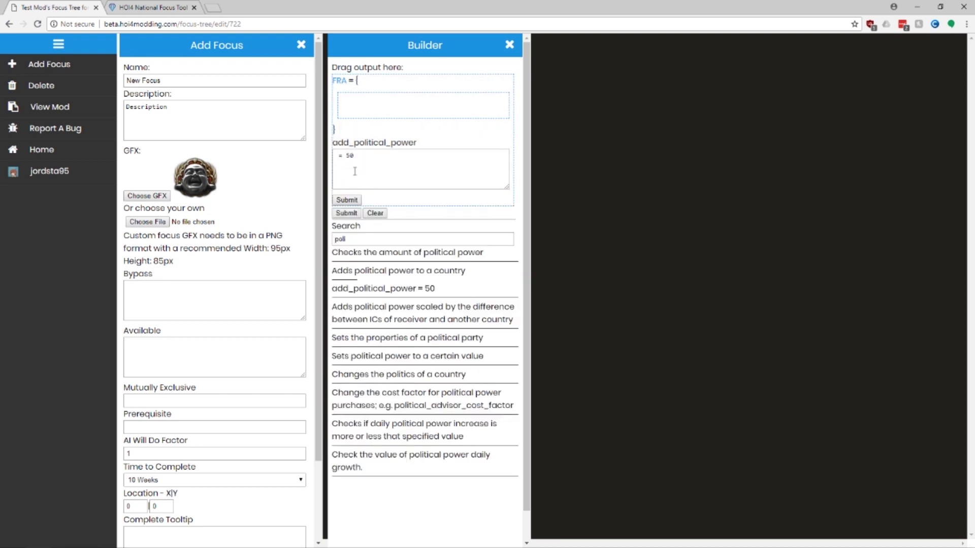
{"action": "left_click", "coordinate": [345, 156]}
{"action": "type", "text": "1"}
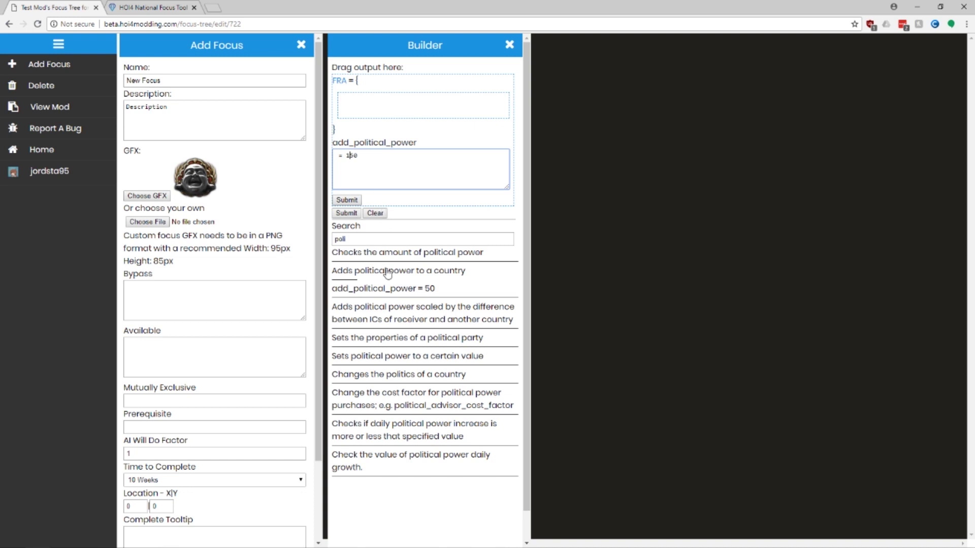
{"action": "left_click", "coordinate": [347, 200]}
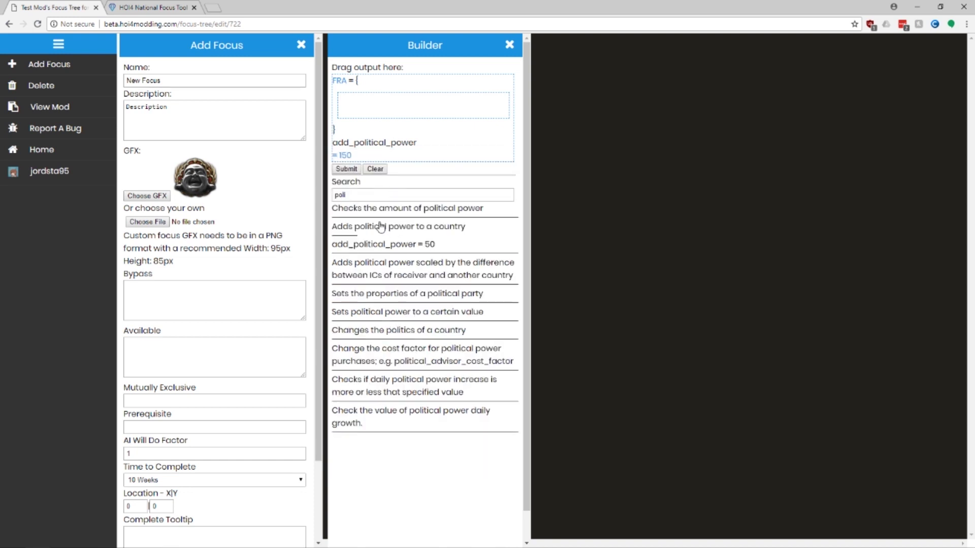
{"action": "left_click_drag", "start_coordinate": [361, 248], "coordinate": [368, 122]}
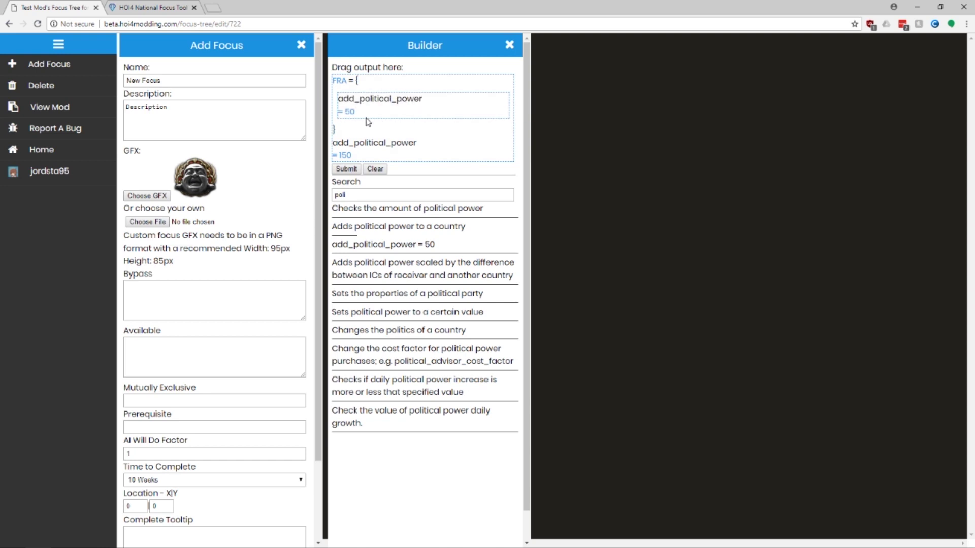
{"action": "left_click", "coordinate": [347, 169]}
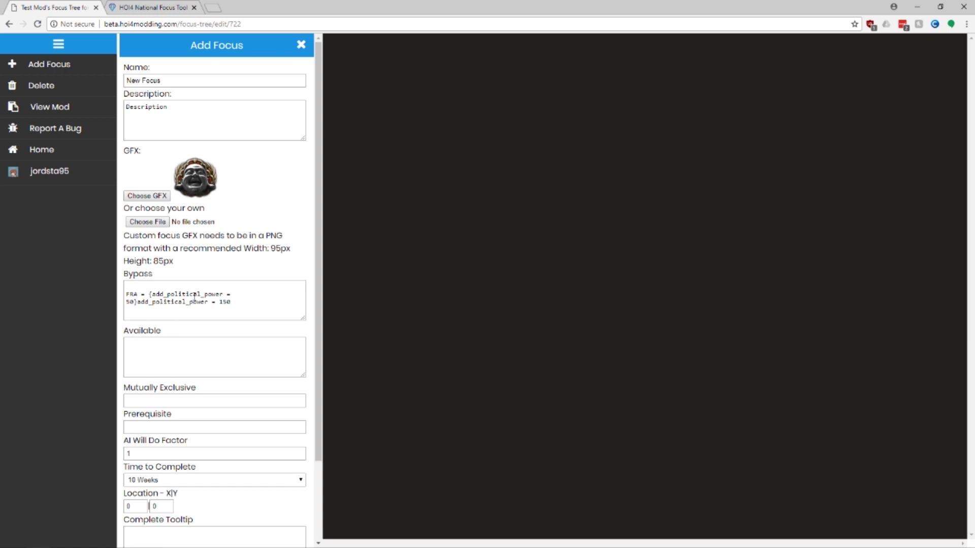
- Clear the Bypass code, dismiss the builder and Mutually Exclusive chooser, and save New Focus
{"action": "scroll", "coordinate": [200, 223], "scroll_direction": "down", "scroll_amount": 2}
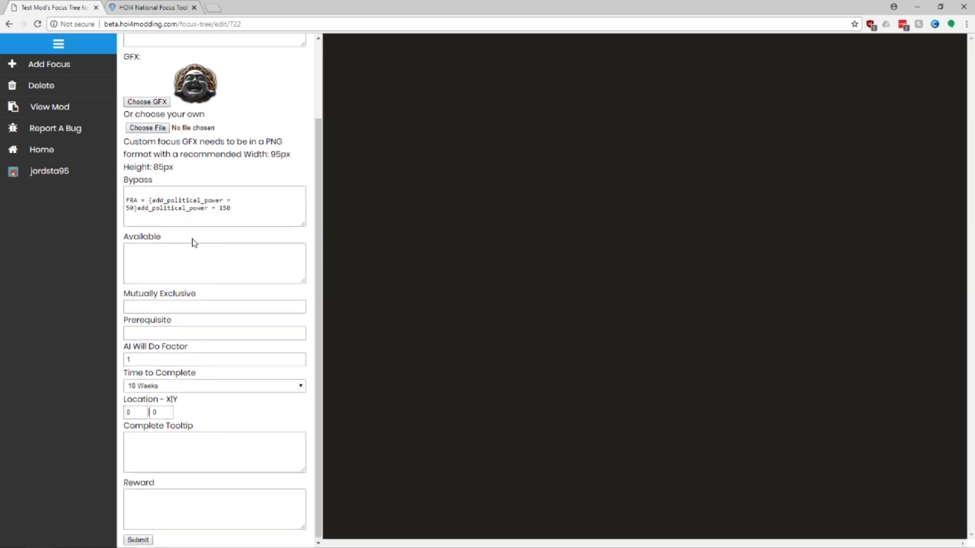
{"action": "triple_click", "coordinate": [260, 212]}
{"action": "key", "text": "BackSpace"}
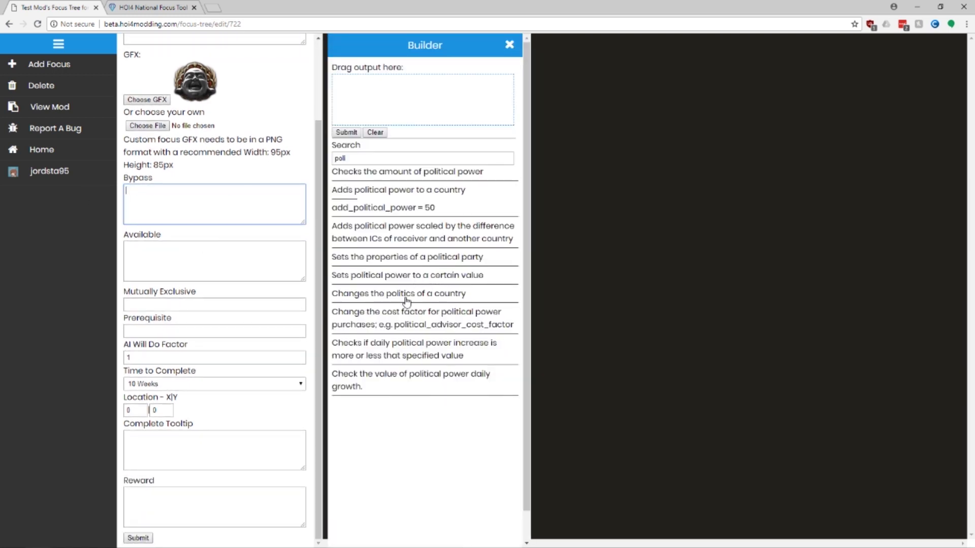
{"action": "left_click", "coordinate": [509, 46]}
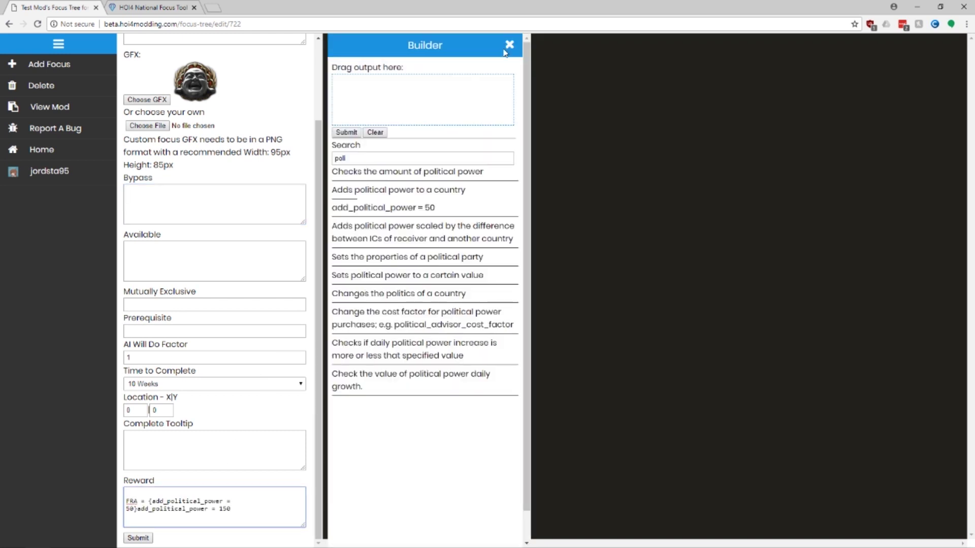
{"action": "left_click", "coordinate": [506, 48]}
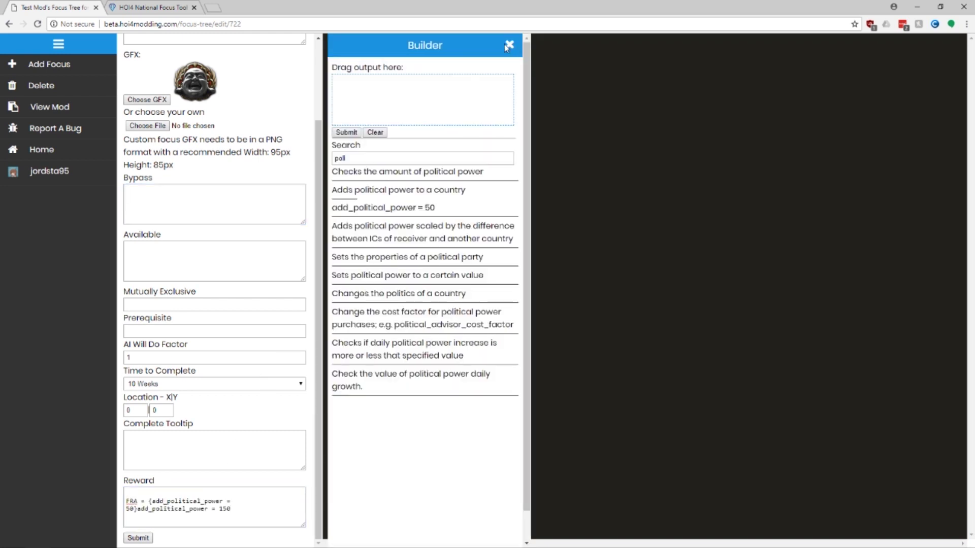
{"action": "left_click", "coordinate": [134, 306]}
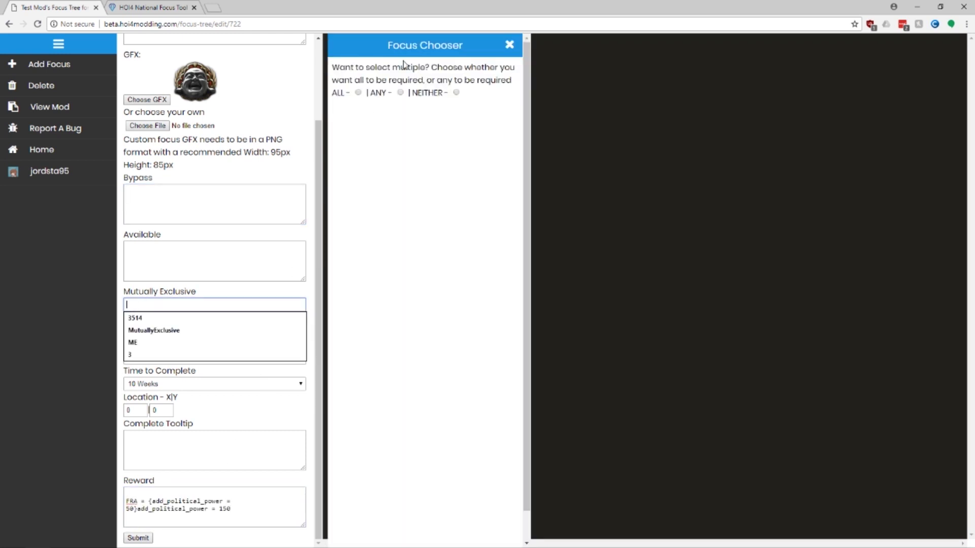
{"action": "left_click", "coordinate": [511, 46]}
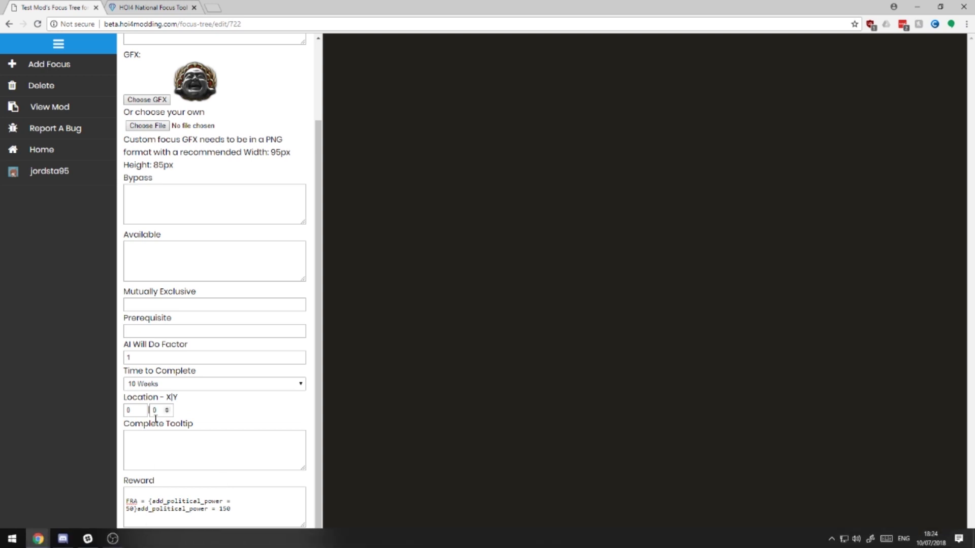
{"action": "left_click", "coordinate": [147, 537]}
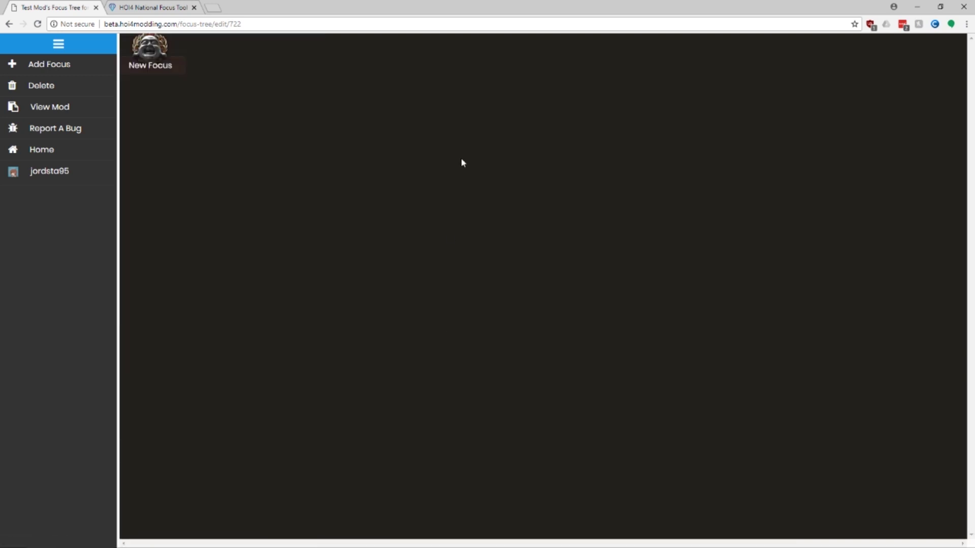
- Drag New Focus to the top centre of the GERMANY tree and begin another focus
{"action": "mouse_move", "coordinate": [150, 75]}
{"action": "left_click_drag", "start_coordinate": [149, 53], "coordinate": [557, 144]}
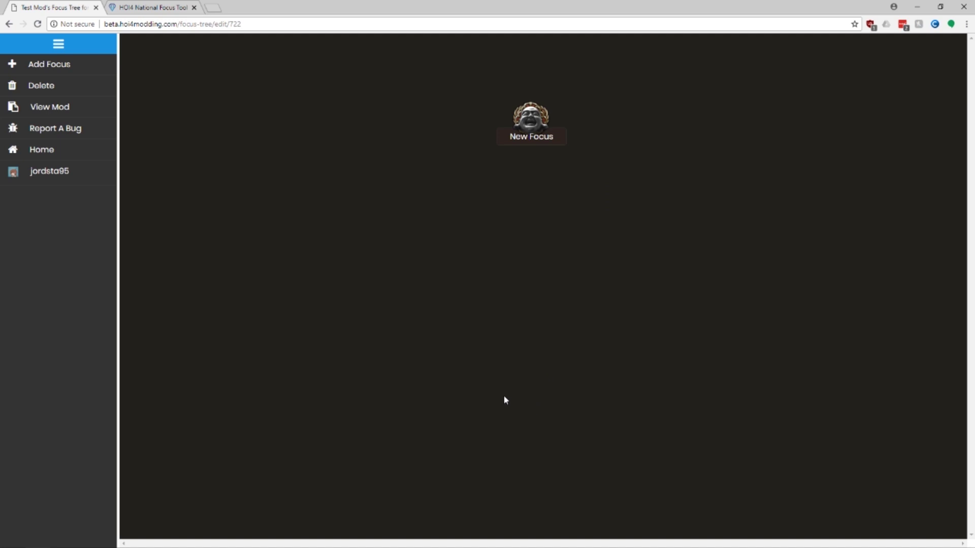
{"action": "left_click", "coordinate": [45, 65]}
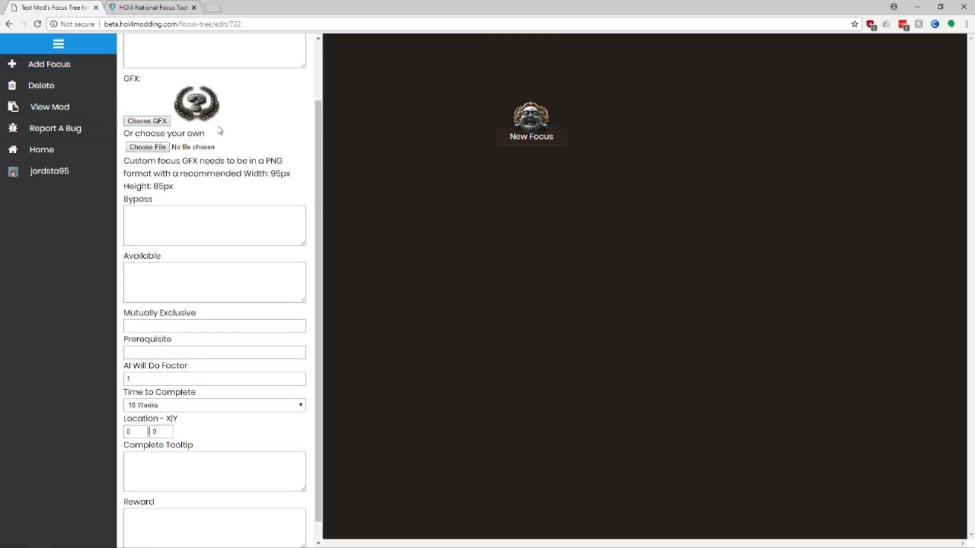
{"action": "scroll", "coordinate": [220, 131], "scroll_direction": "up", "scroll_amount": 2}
- Name the focus 'Second Focus' and give it the red handshake icon
{"action": "left_click", "coordinate": [211, 78]}
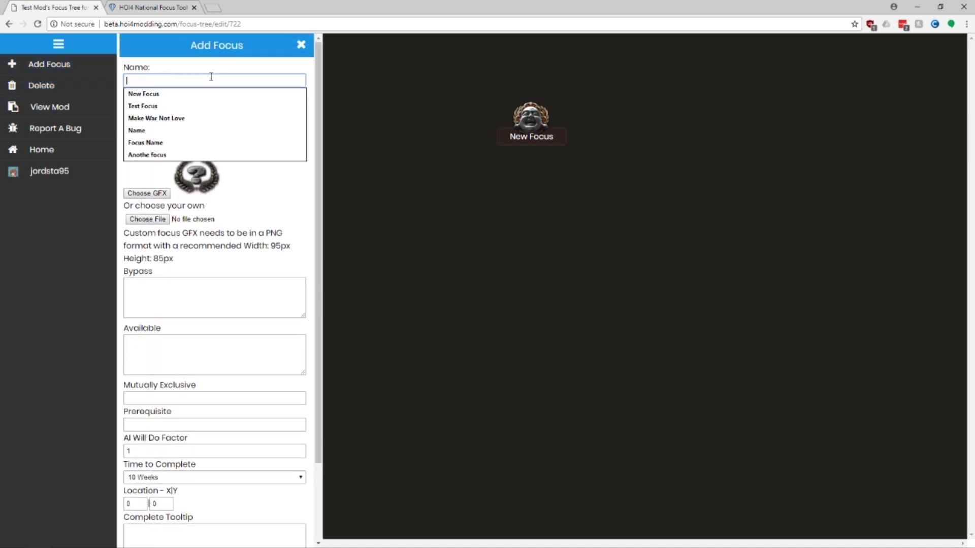
{"action": "type", "text": "Second"}
{"action": "key", "text": "Down"}
{"action": "key", "text": "Return"}
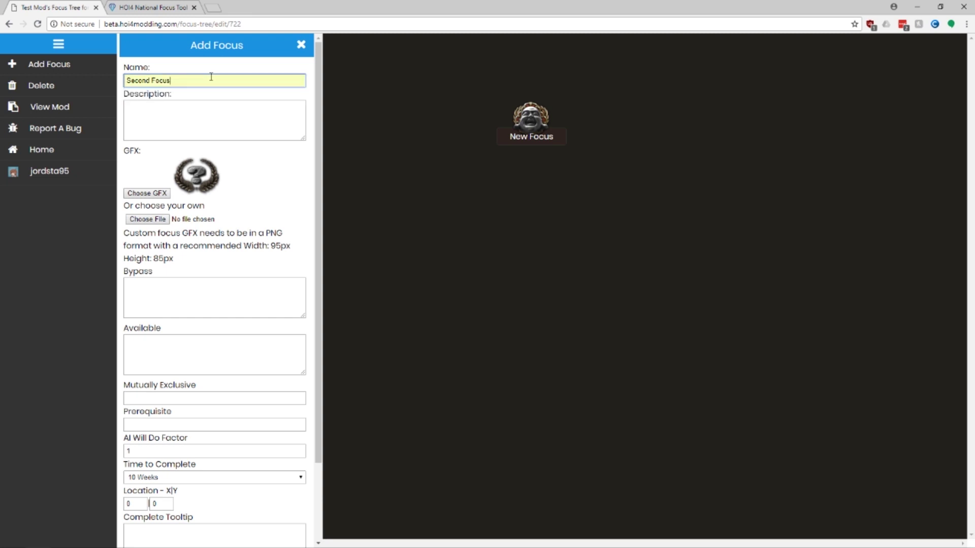
{"action": "left_click", "coordinate": [252, 122]}
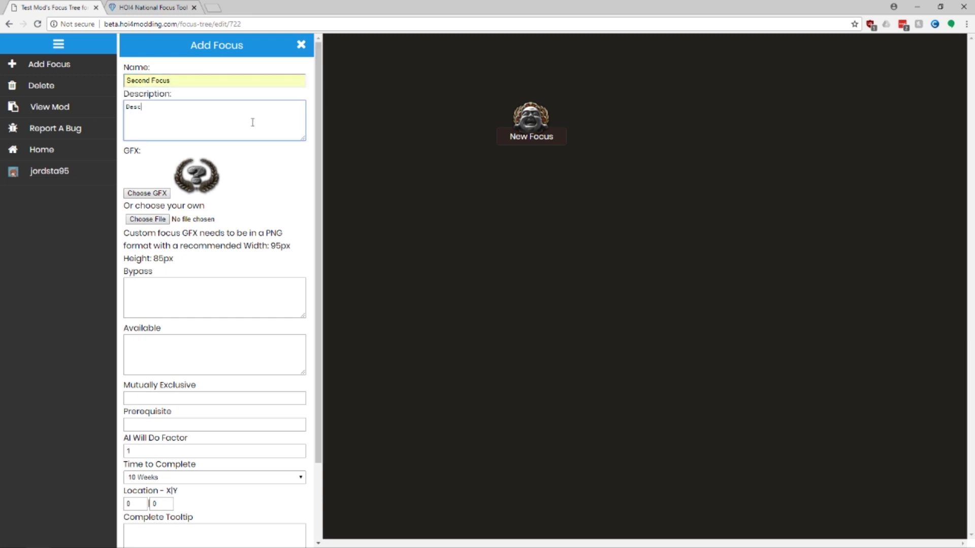
{"action": "left_click", "coordinate": [150, 193]}
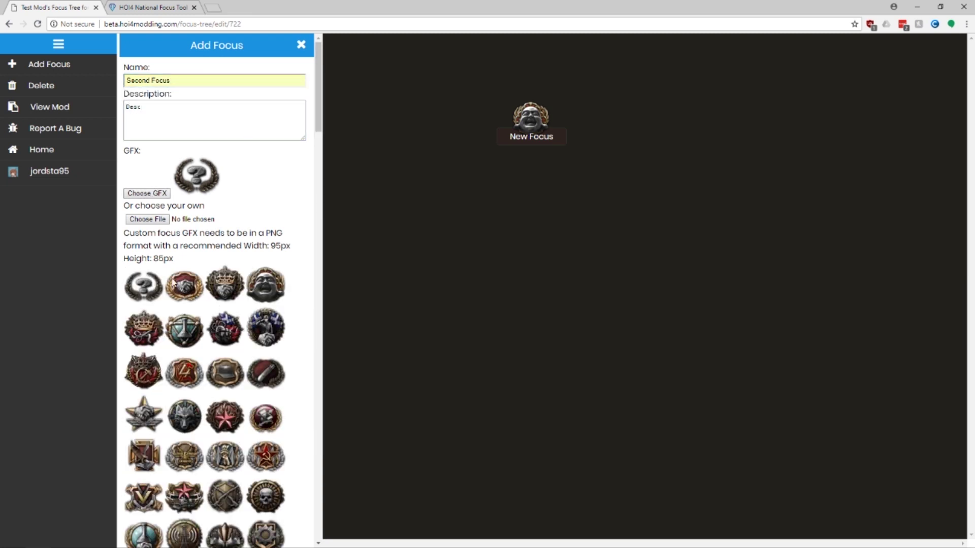
{"action": "left_click", "coordinate": [178, 284]}
- Make New Focus its prerequisite, set location 5|5, and save it
{"action": "scroll", "coordinate": [176, 321], "scroll_direction": "down", "scroll_amount": 2}
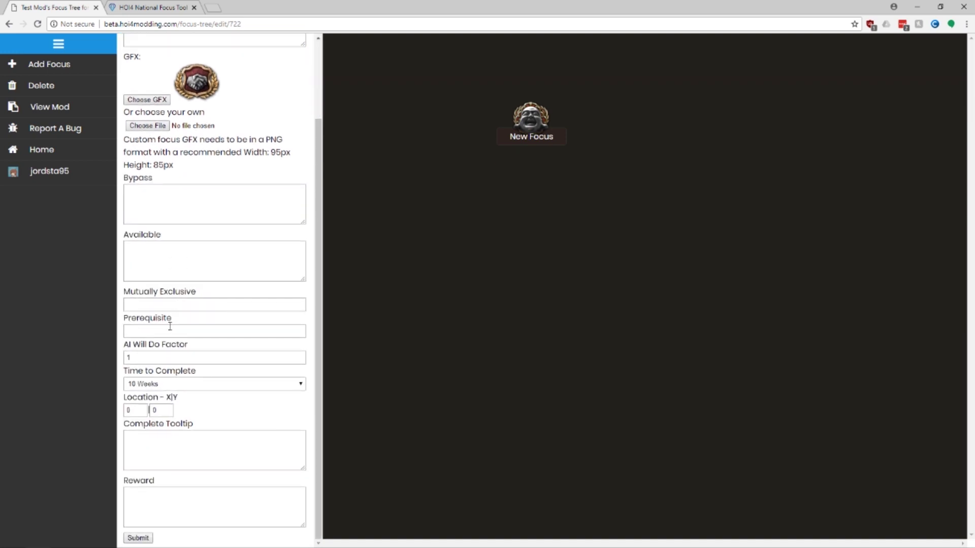
{"action": "left_click", "coordinate": [171, 330]}
{"action": "left_click", "coordinate": [366, 106]}
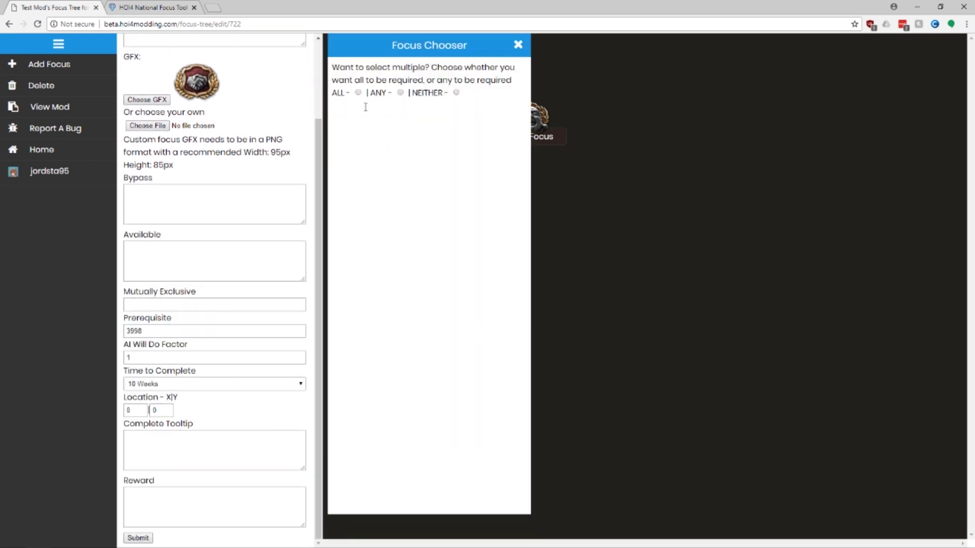
{"action": "left_click", "coordinate": [136, 408]}
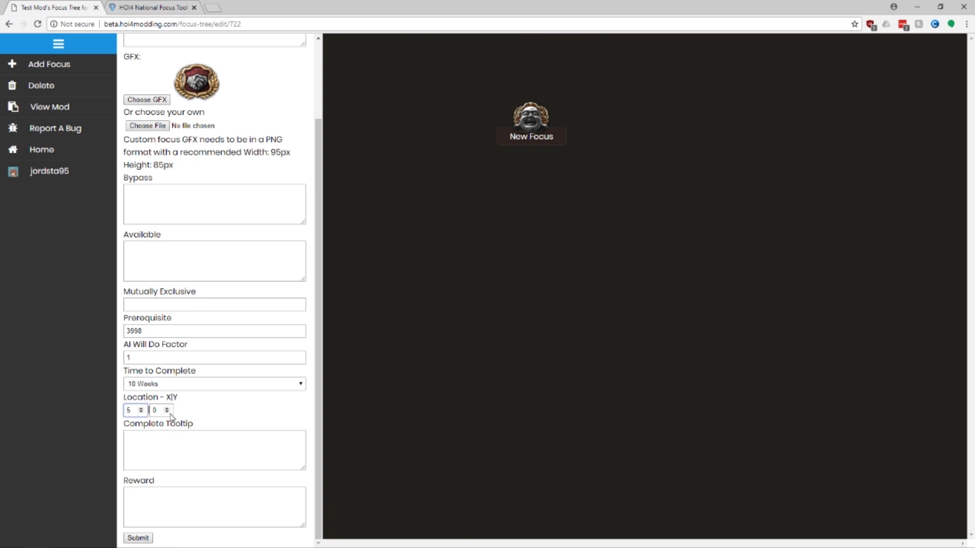
{"action": "type", "text": "5"}
{"action": "key", "text": "Tab"}
{"action": "type", "text": "5"}
{"action": "left_click", "coordinate": [138, 538]}
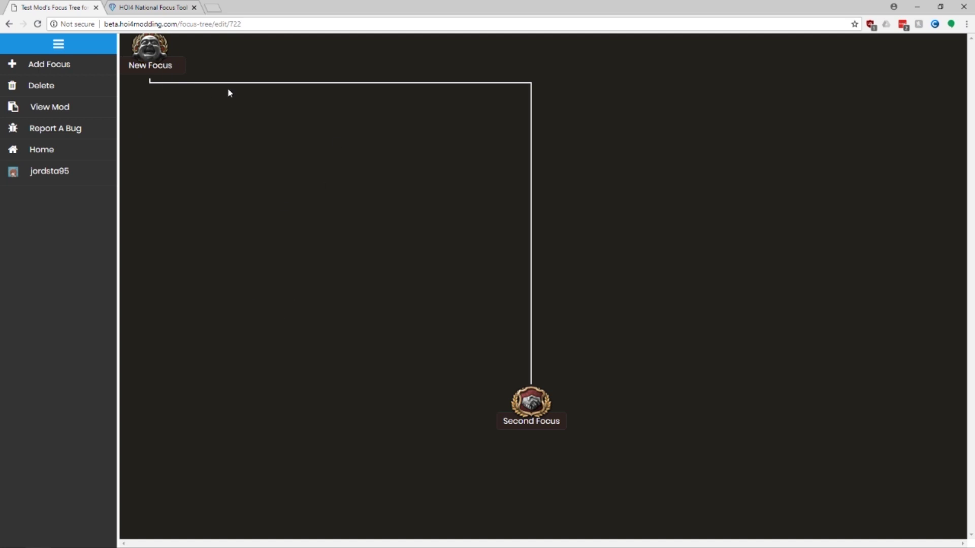
- Reload the page and drag Second Focus down-left of New Focus
{"action": "key", "text": "F5"}
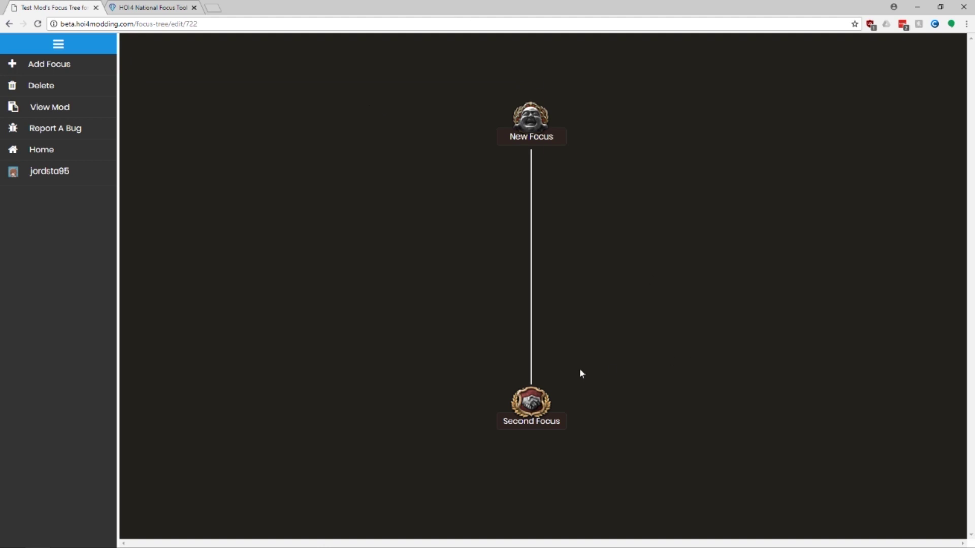
{"action": "mouse_move", "coordinate": [519, 424]}
{"action": "left_click_drag", "start_coordinate": [529, 402], "coordinate": [328, 300]}
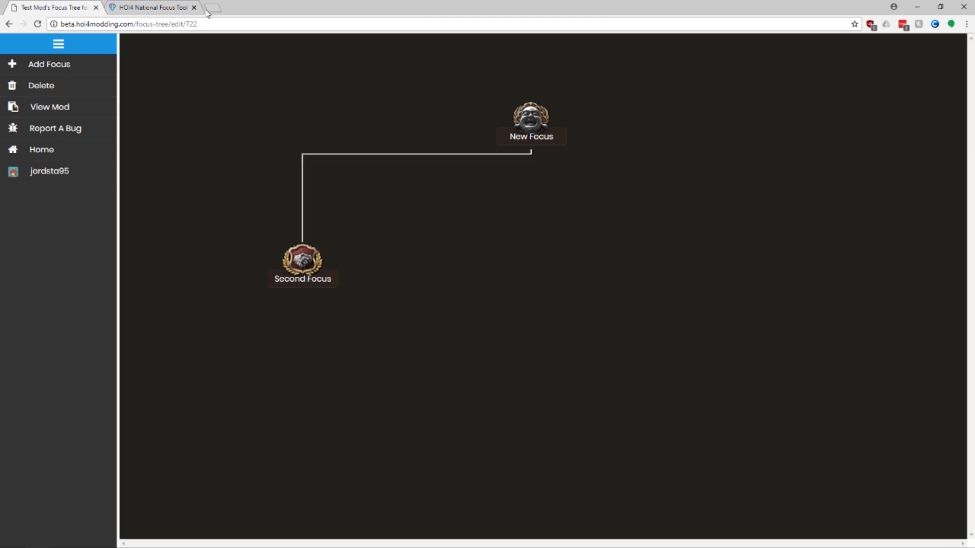
- Close the old tool's focus panels and open Test Mod's overview page
{"action": "left_click", "coordinate": [152, 7]}
{"action": "left_click", "coordinate": [625, 45]}
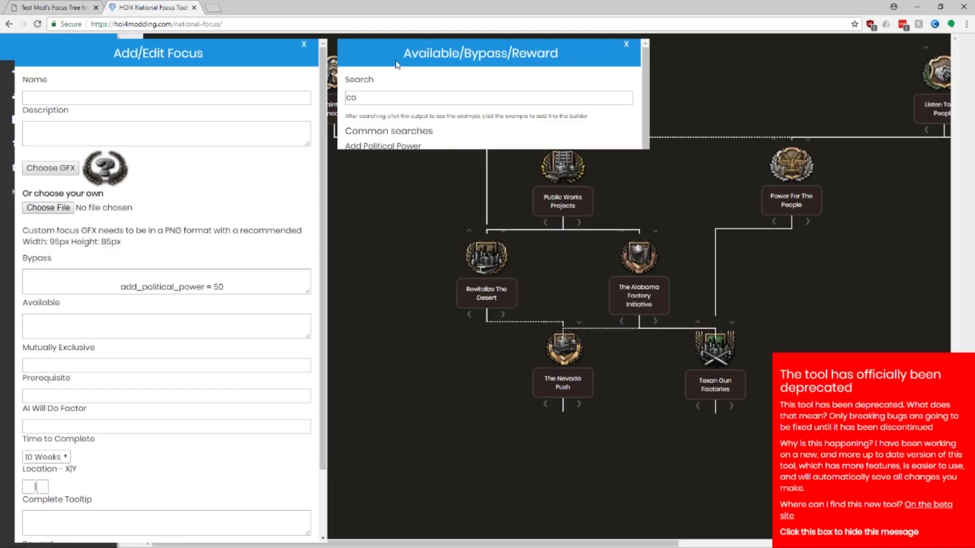
{"action": "left_click", "coordinate": [303, 45]}
{"action": "left_click", "coordinate": [82, 8]}
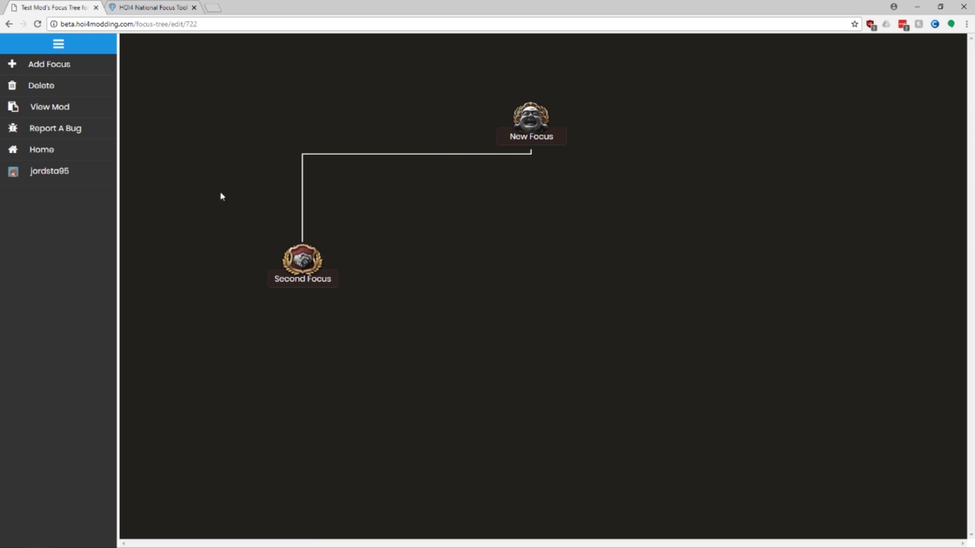
{"action": "left_click", "coordinate": [74, 107]}
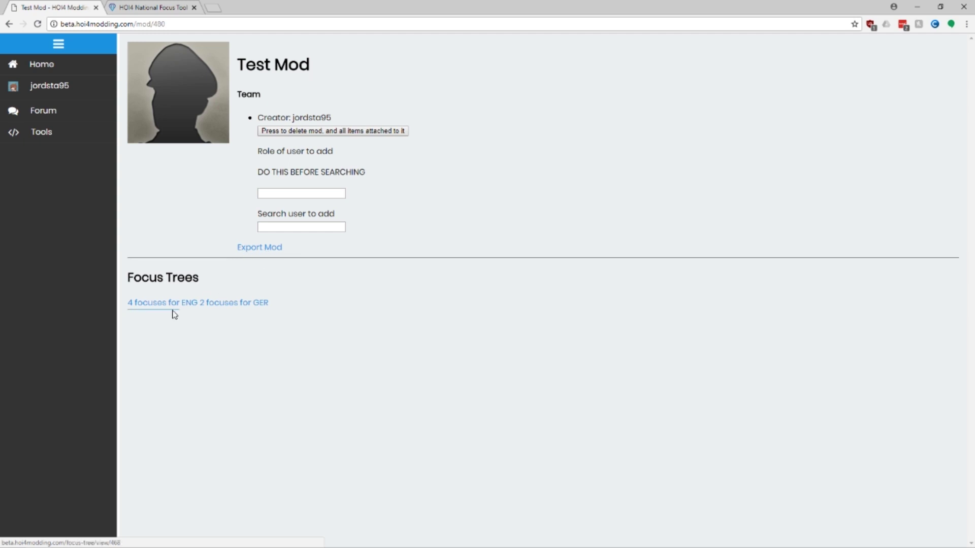
- Export Test Mod and open the downloaded Test Mod.zip in WinRAR
{"action": "left_click", "coordinate": [249, 249]}
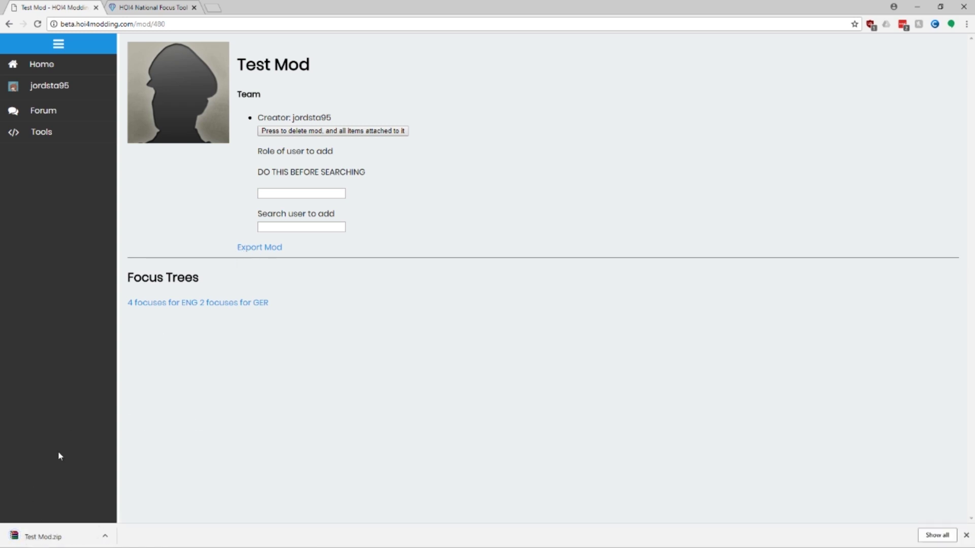
{"action": "left_click", "coordinate": [56, 537]}
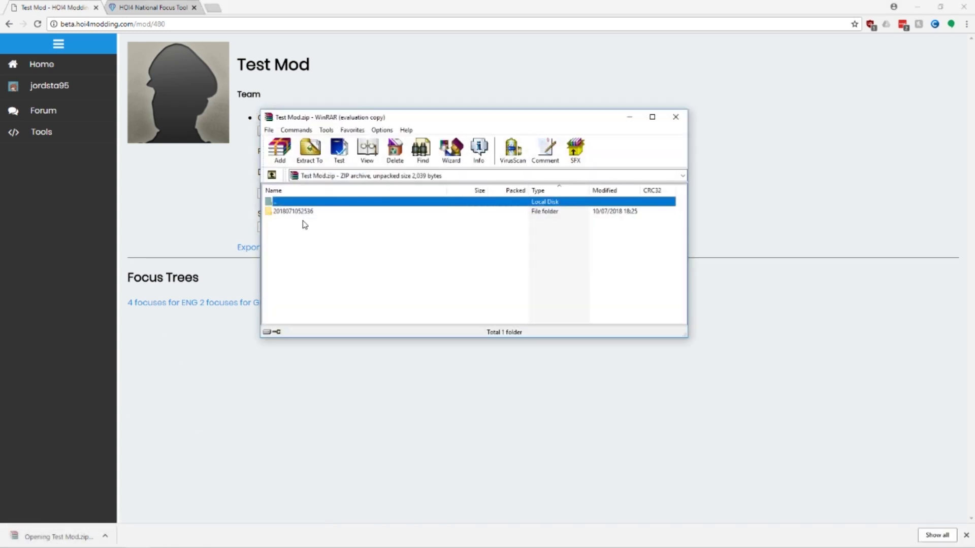
{"action": "double_click", "coordinate": [294, 212]}
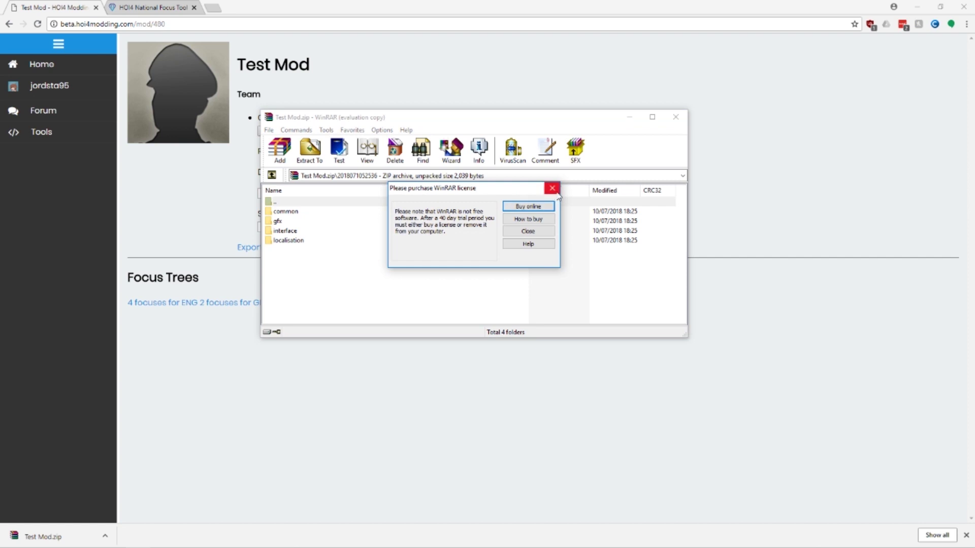
{"action": "left_click", "coordinate": [555, 190]}
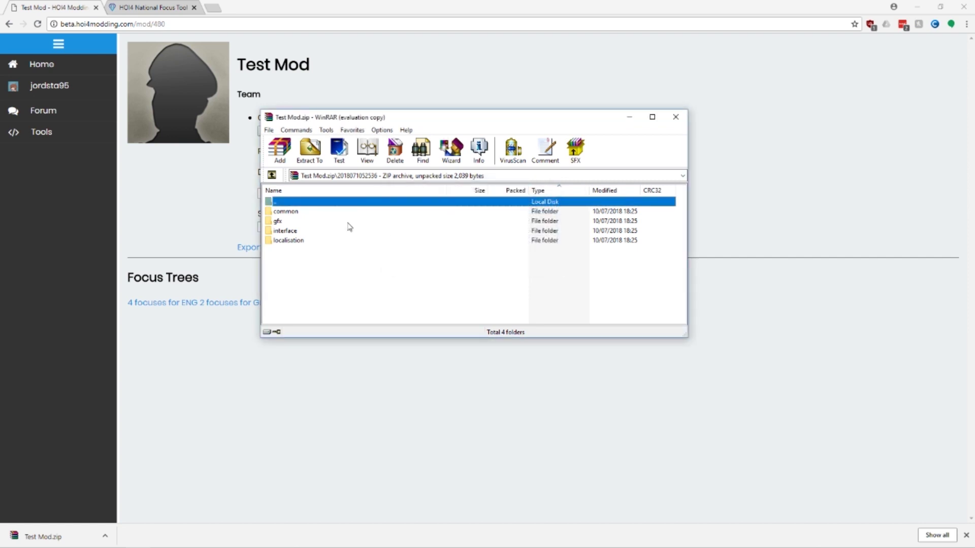
{"action": "double_click", "coordinate": [325, 204]}
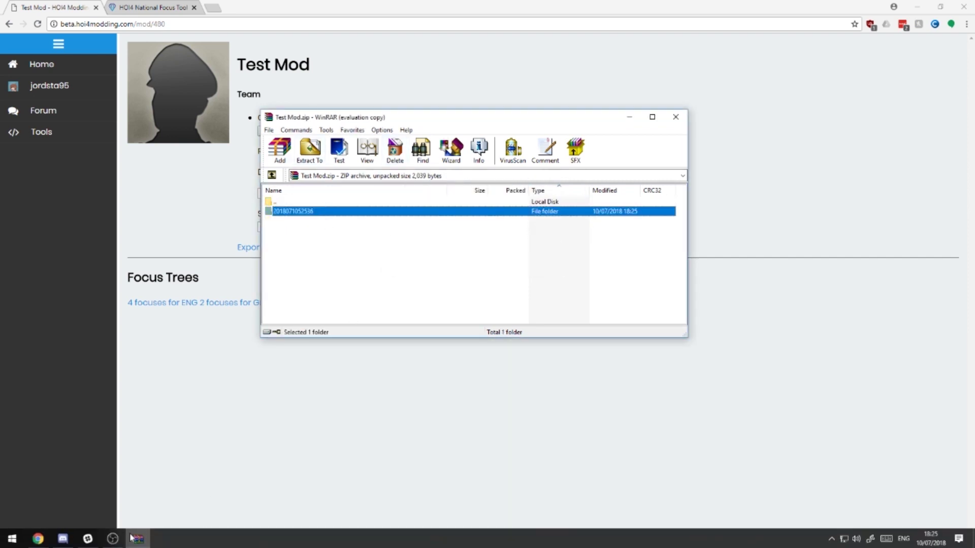
{"action": "left_click", "coordinate": [7, 543]}
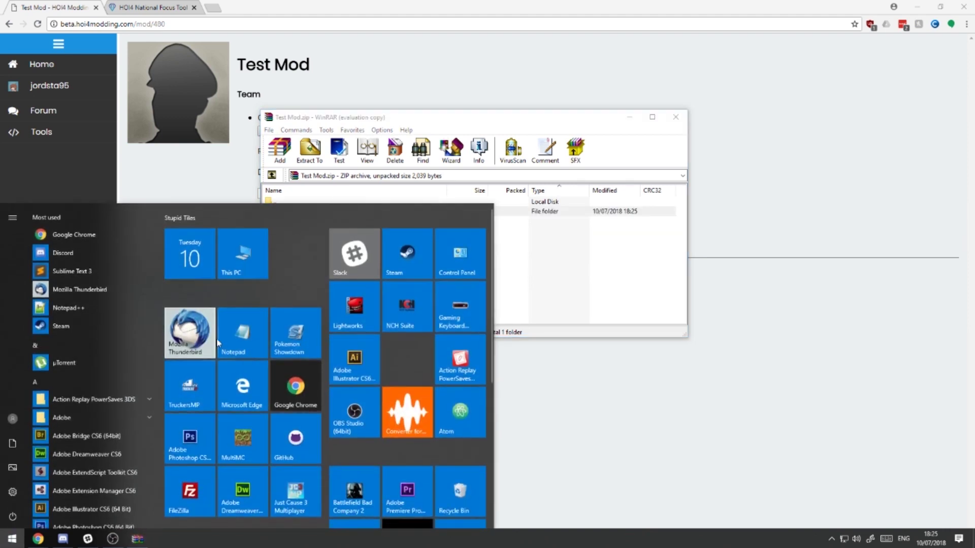
- Start Steam and launch Hearts of Iron IV from the games library
{"action": "scroll", "coordinate": [314, 365], "scroll_direction": "down", "scroll_amount": 5}
{"action": "scroll", "coordinate": [313, 366], "scroll_direction": "up", "scroll_amount": 5}
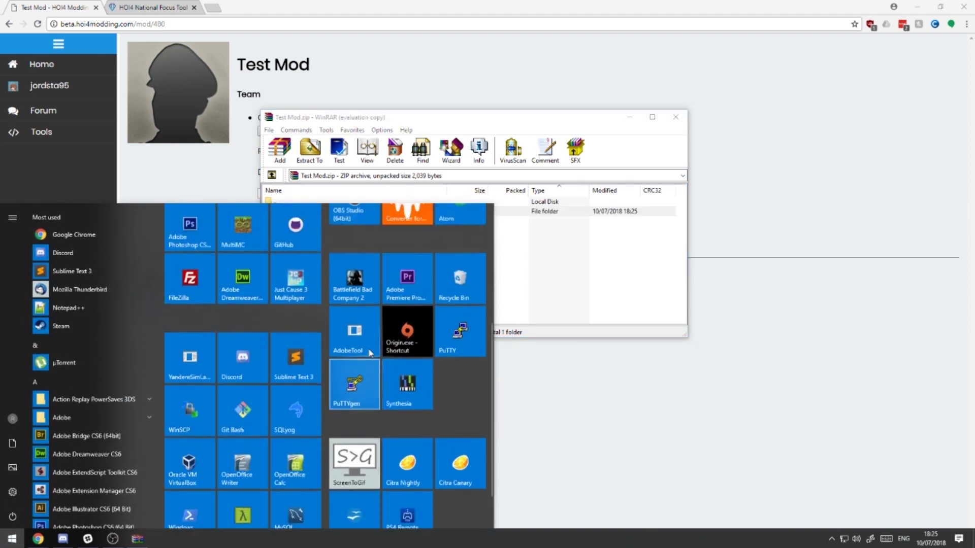
{"action": "left_click", "coordinate": [416, 243]}
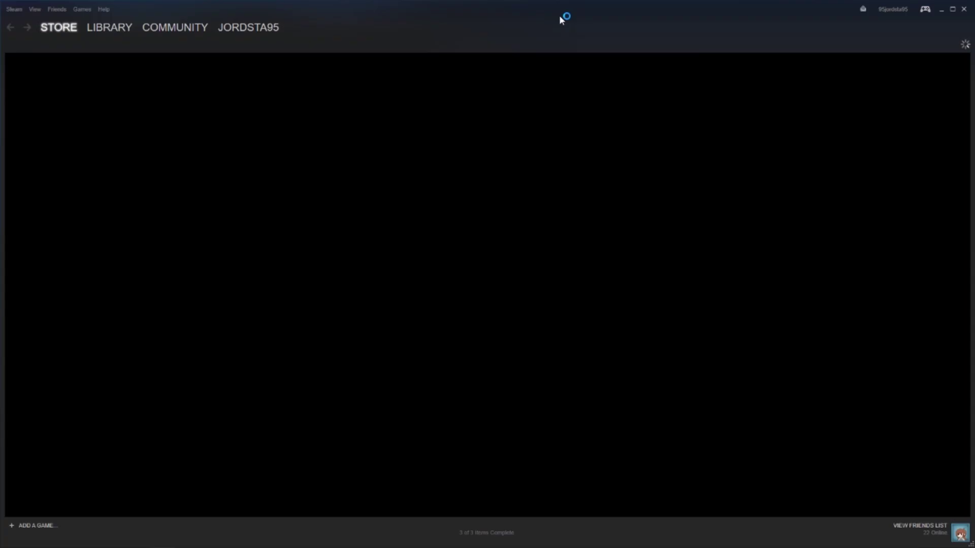
{"action": "left_click", "coordinate": [134, 27]}
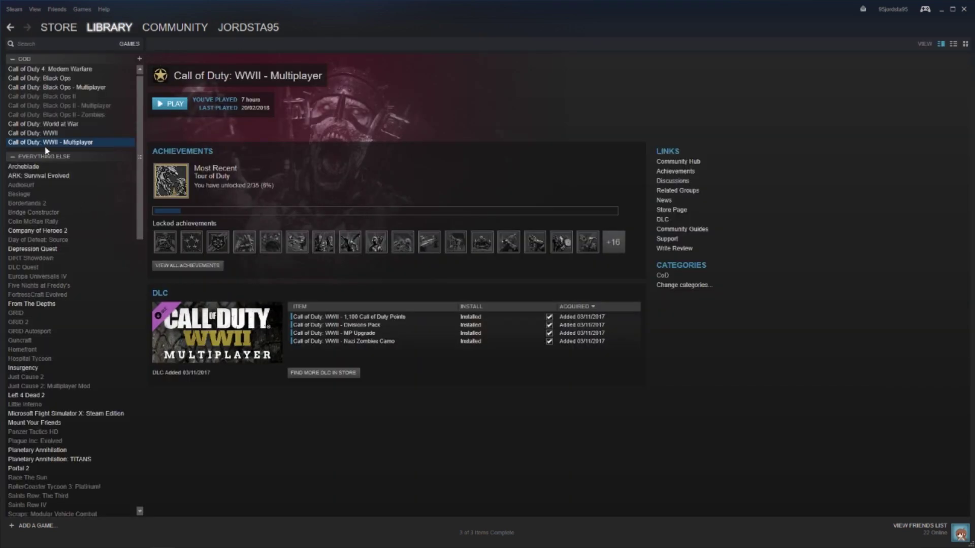
{"action": "scroll", "coordinate": [55, 258], "scroll_direction": "down", "scroll_amount": 12}
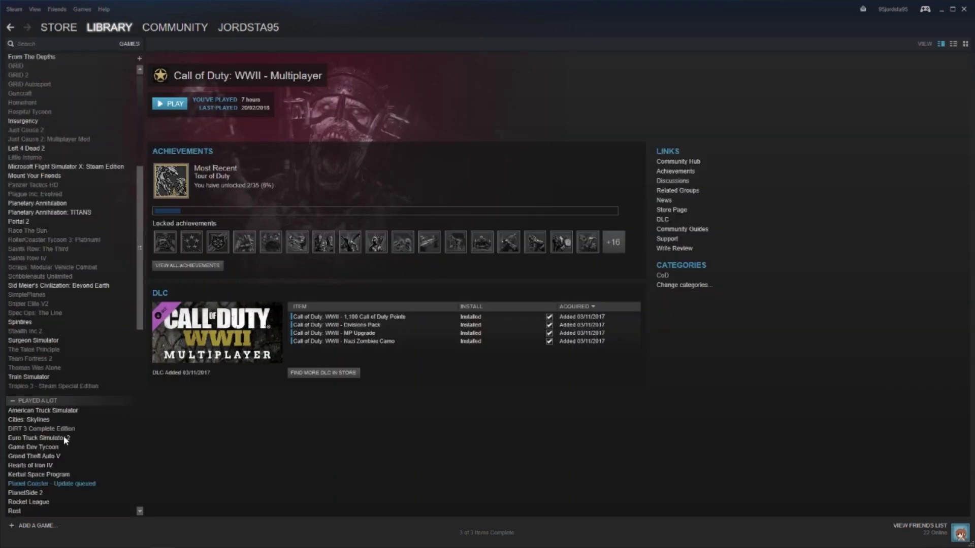
{"action": "double_click", "coordinate": [30, 374]}
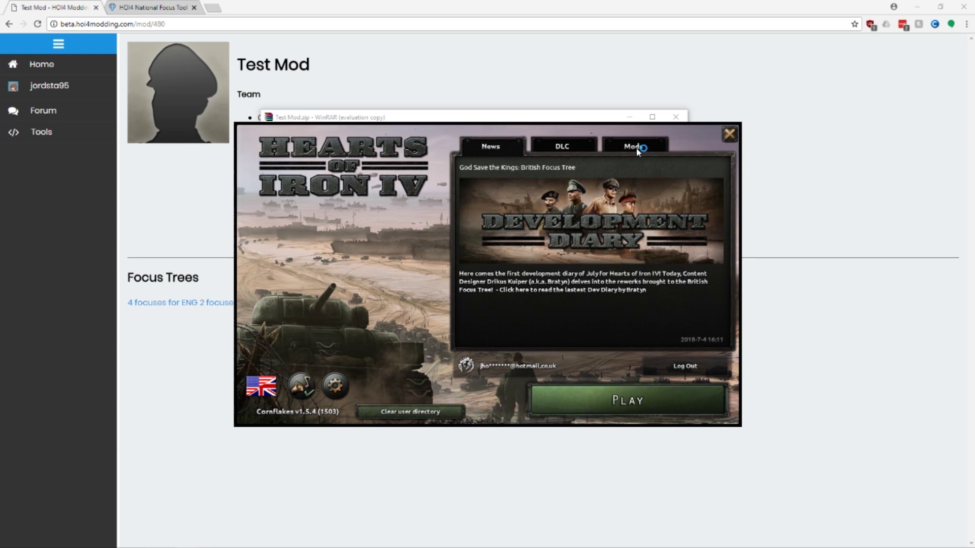
- From the launcher's installed mods list, start creating a new mod in Mod Tools
{"action": "left_click", "coordinate": [637, 149]}
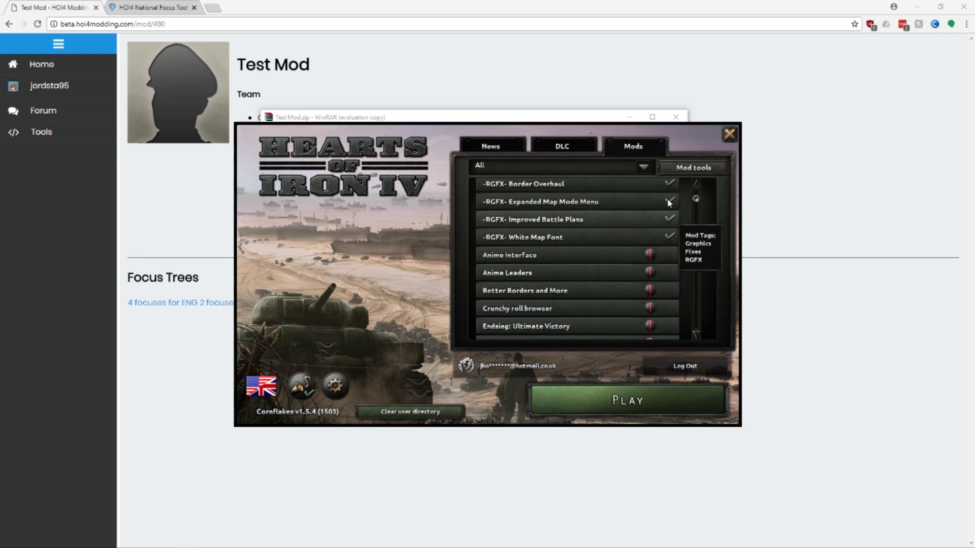
{"action": "scroll", "coordinate": [665, 196], "scroll_direction": "down", "scroll_amount": 5}
{"action": "scroll", "coordinate": [667, 223], "scroll_direction": "down", "scroll_amount": 2}
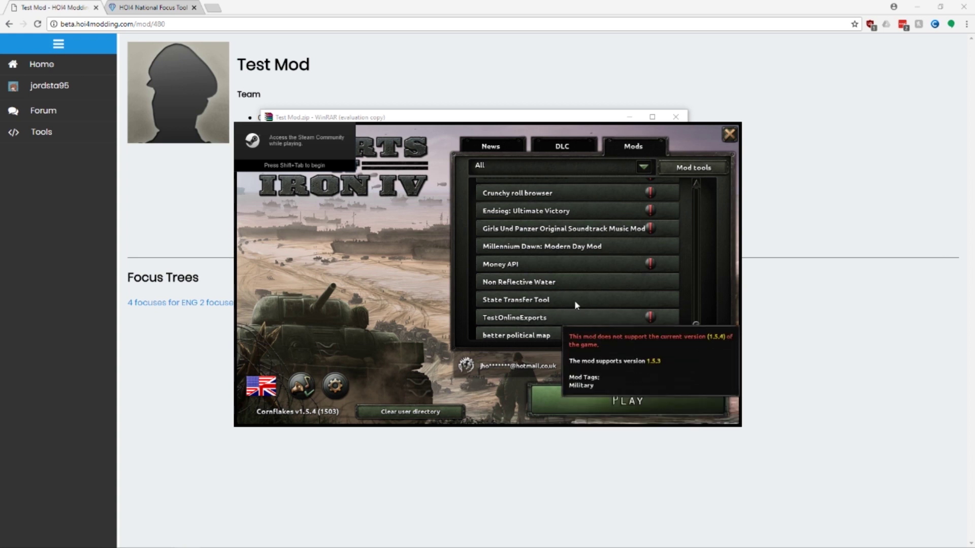
{"action": "scroll", "coordinate": [693, 274], "scroll_direction": "up", "scroll_amount": 7}
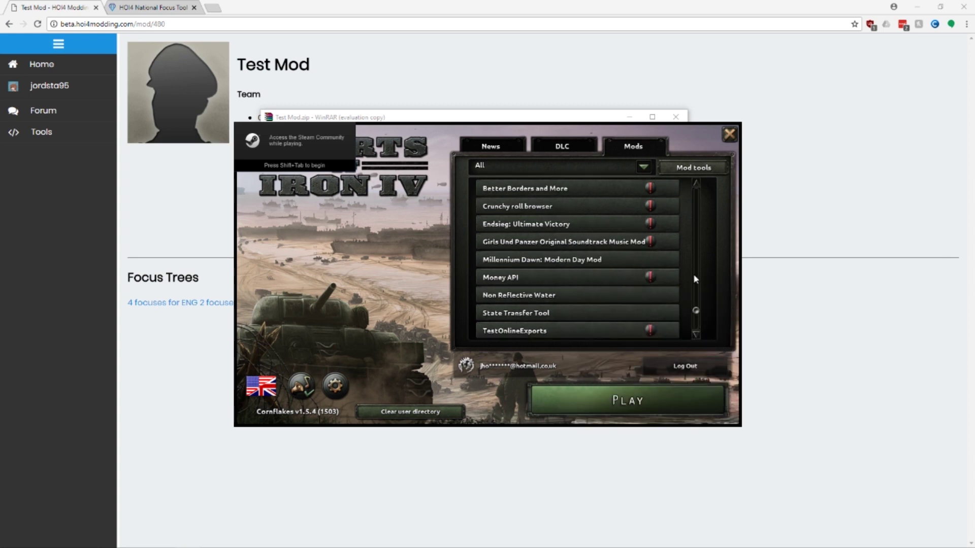
{"action": "left_click", "coordinate": [676, 170]}
{"action": "left_click", "coordinate": [284, 195]}
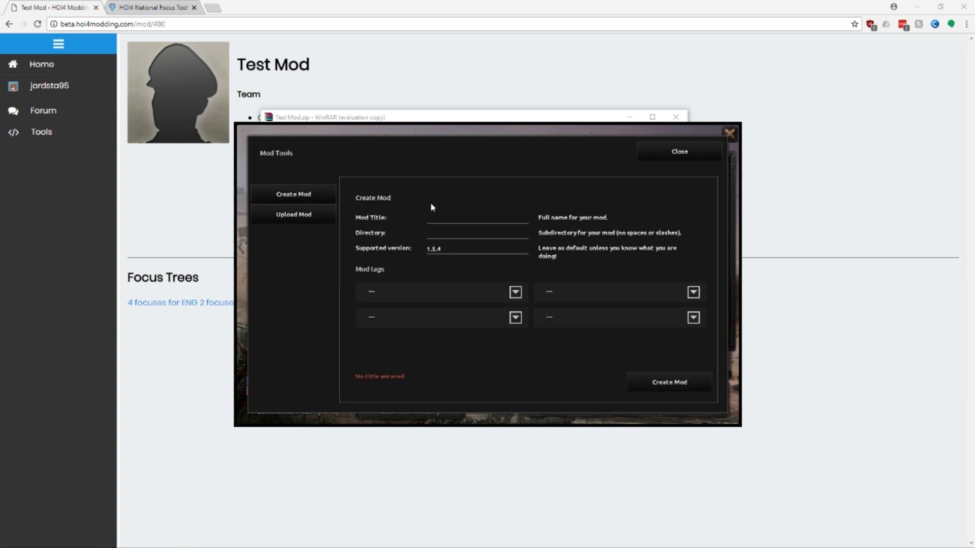
- Enter title NewTestMod and directory newtestmod, and tag the mod National Focuses
{"action": "type", "text": "T"}
{"action": "key", "text": "BackSpace"}
{"action": "type", "text": "NewTestMod"}
{"action": "key", "text": "Tab"}
{"action": "type", "text": "newtestmod"}
{"action": "left_click", "coordinate": [515, 292]}
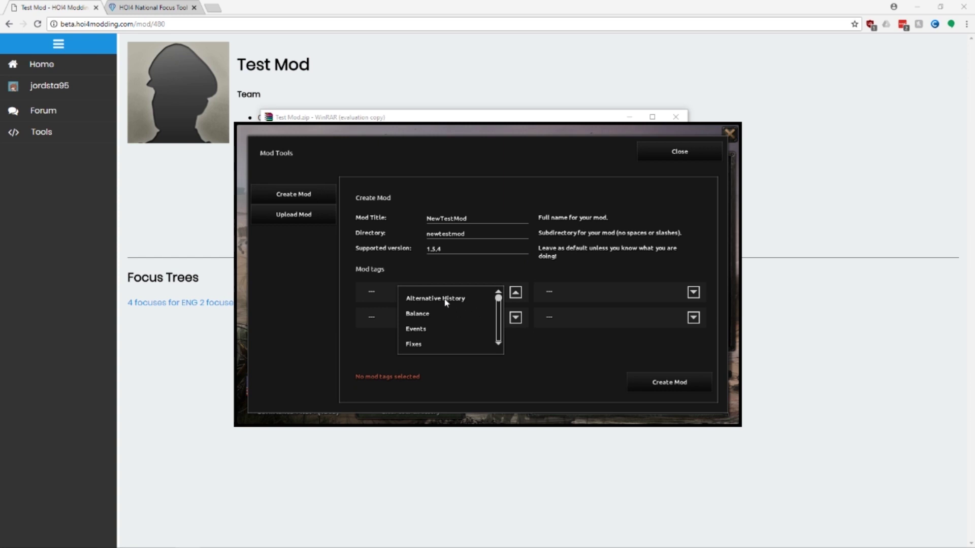
{"action": "scroll", "coordinate": [446, 302], "scroll_direction": "down", "scroll_amount": 9}
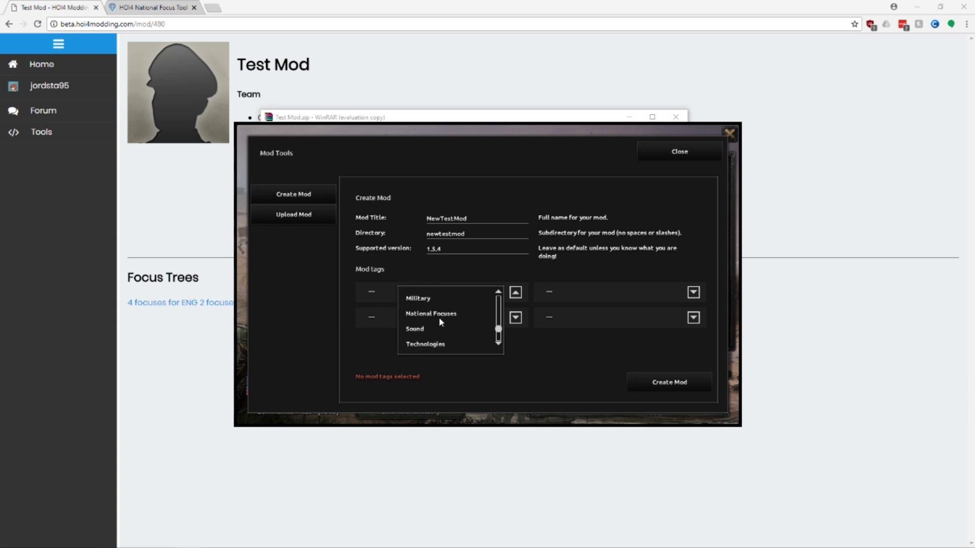
{"action": "left_click", "coordinate": [440, 315]}
- Create the mod, then open Documents\Paradox Interactive\Hearts of Iron IV\mod\newtestmod in File Explorer
{"action": "left_click", "coordinate": [653, 382]}
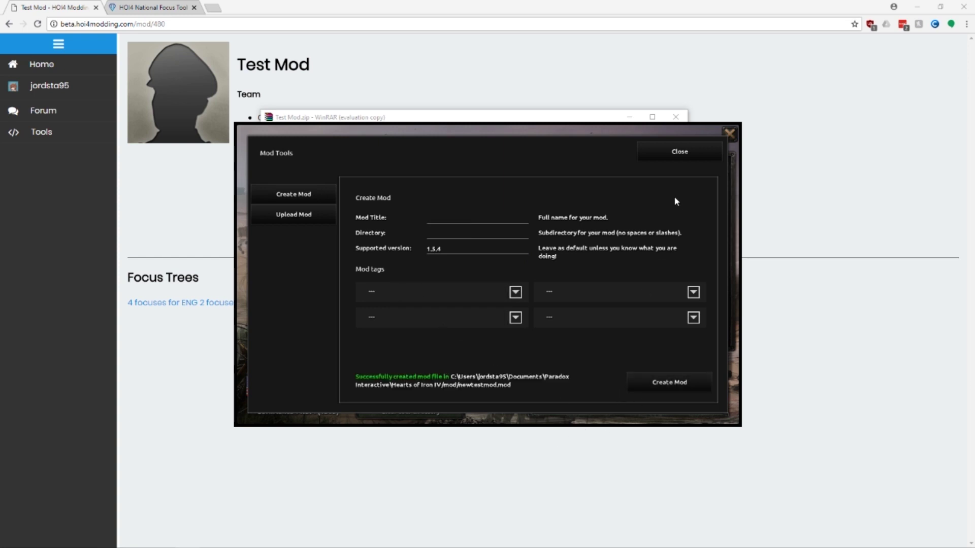
{"action": "left_click", "coordinate": [678, 152]}
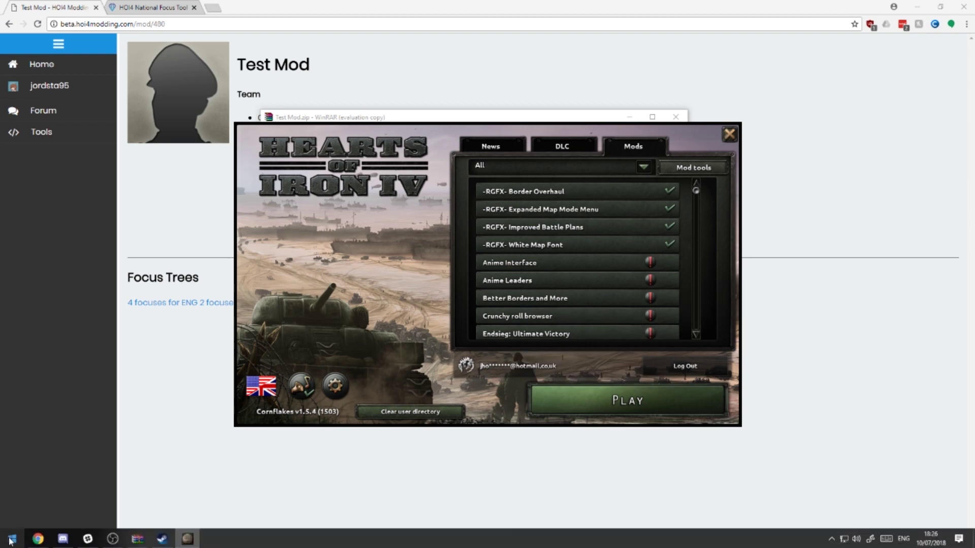
{"action": "left_click", "coordinate": [10, 541]}
{"action": "key", "text": "super+e"}
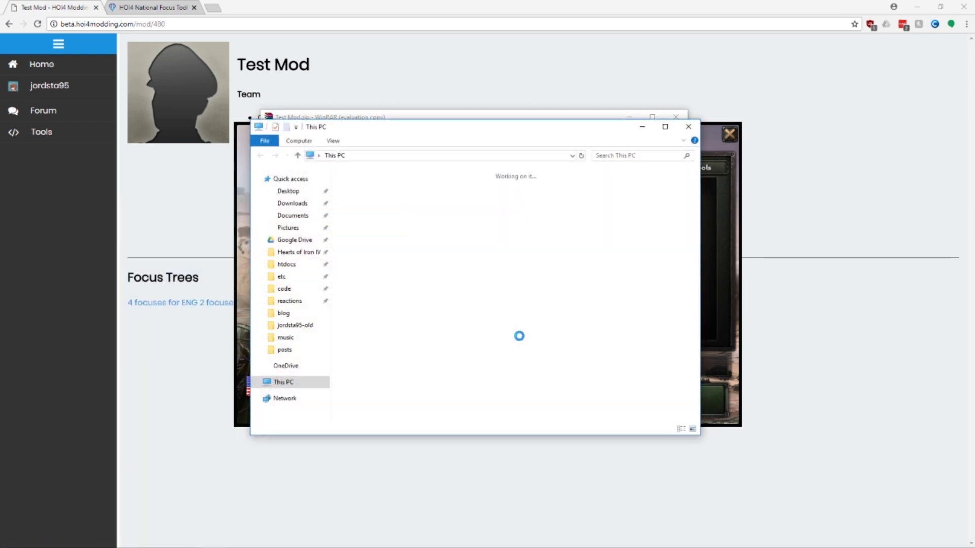
{"action": "left_click", "coordinate": [293, 252]}
{"action": "left_click", "coordinate": [285, 216]}
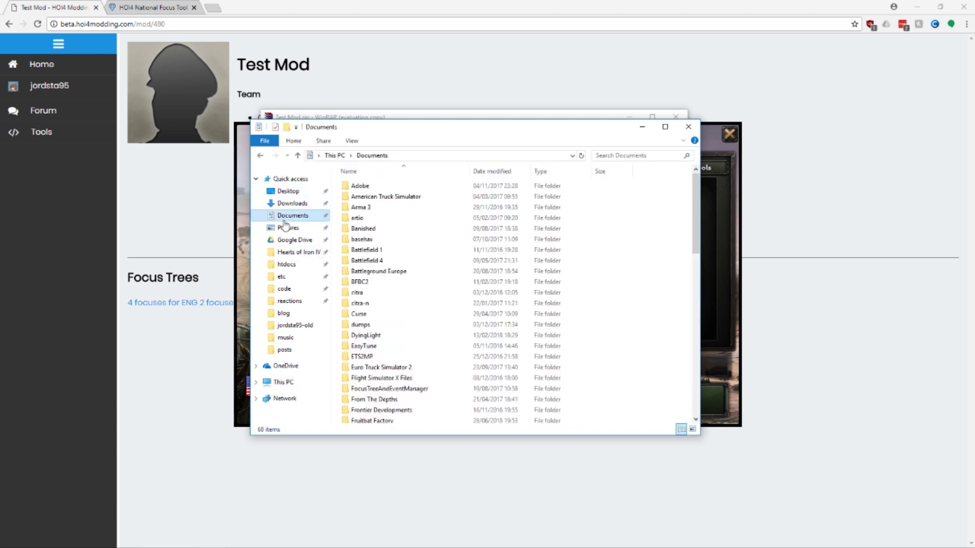
{"action": "scroll", "coordinate": [401, 305], "scroll_direction": "down", "scroll_amount": 5}
{"action": "double_click", "coordinate": [391, 353]}
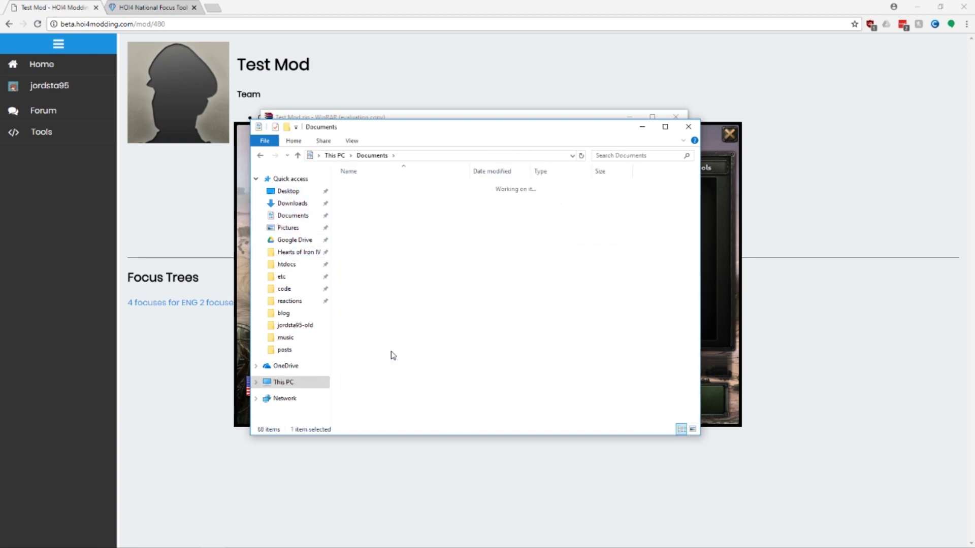
{"action": "left_click", "coordinate": [384, 197]}
{"action": "double_click", "coordinate": [383, 197]}
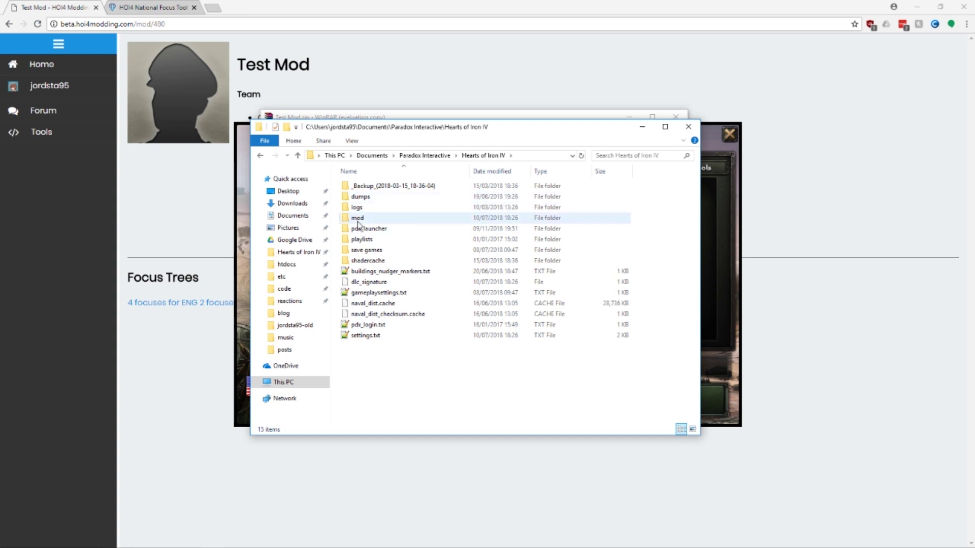
{"action": "double_click", "coordinate": [387, 217]}
{"action": "double_click", "coordinate": [599, 198]}
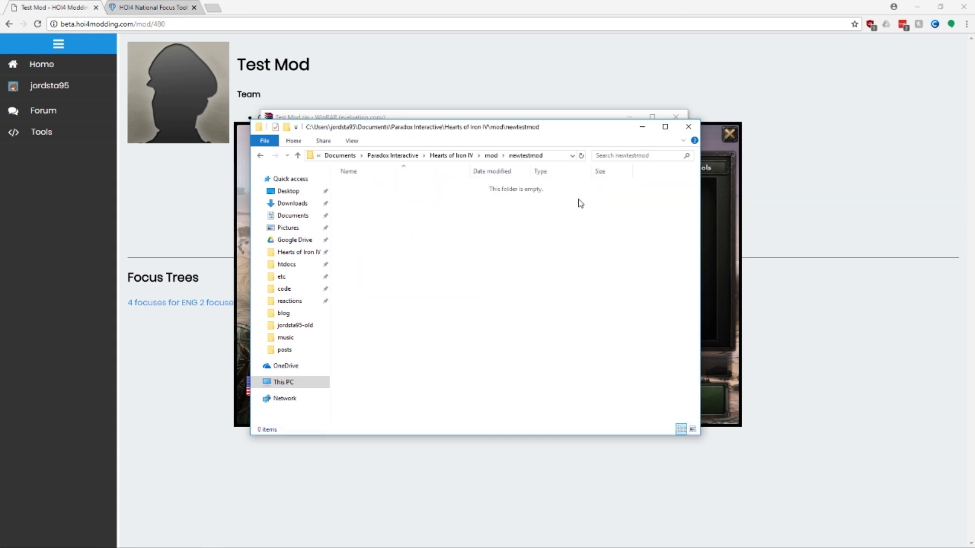
- Copy common, gfx, interface and localisation from the Test Mod archive into newtestmod, then launch the game
{"action": "left_click_drag", "start_coordinate": [427, 132], "coordinate": [619, 147]}
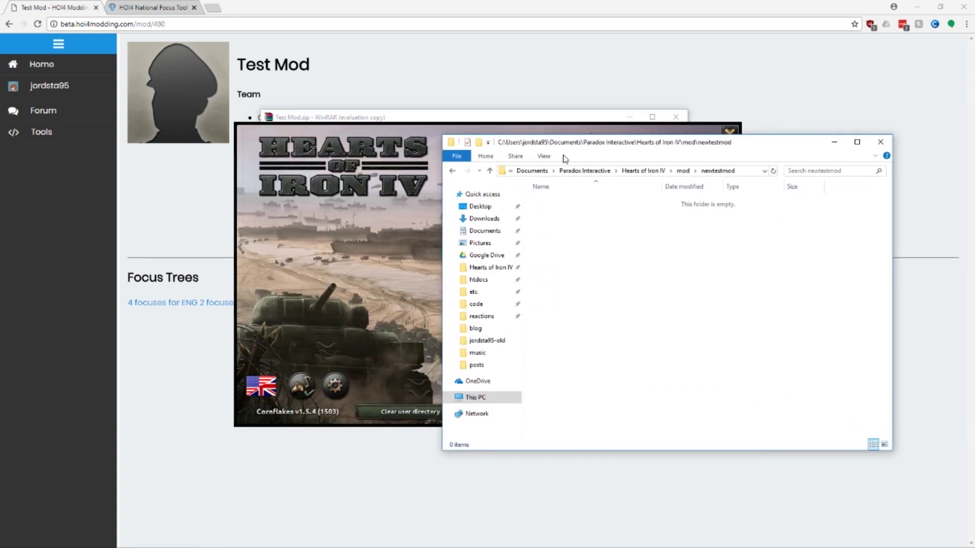
{"action": "left_click", "coordinate": [376, 110]}
{"action": "double_click", "coordinate": [294, 211]}
{"action": "left_click_drag", "start_coordinate": [298, 272], "coordinate": [711, 279]}
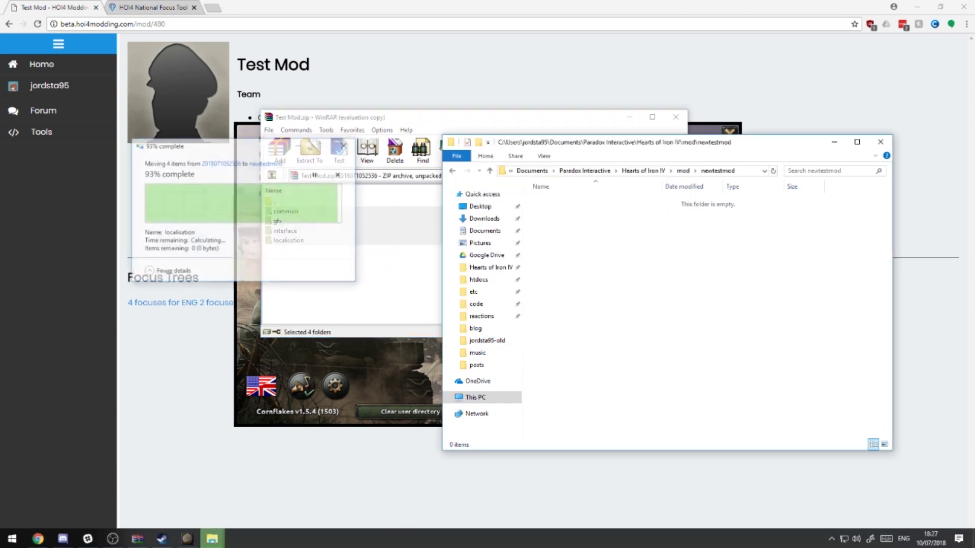
{"action": "left_click", "coordinate": [409, 364]}
{"action": "left_click", "coordinate": [571, 408]}
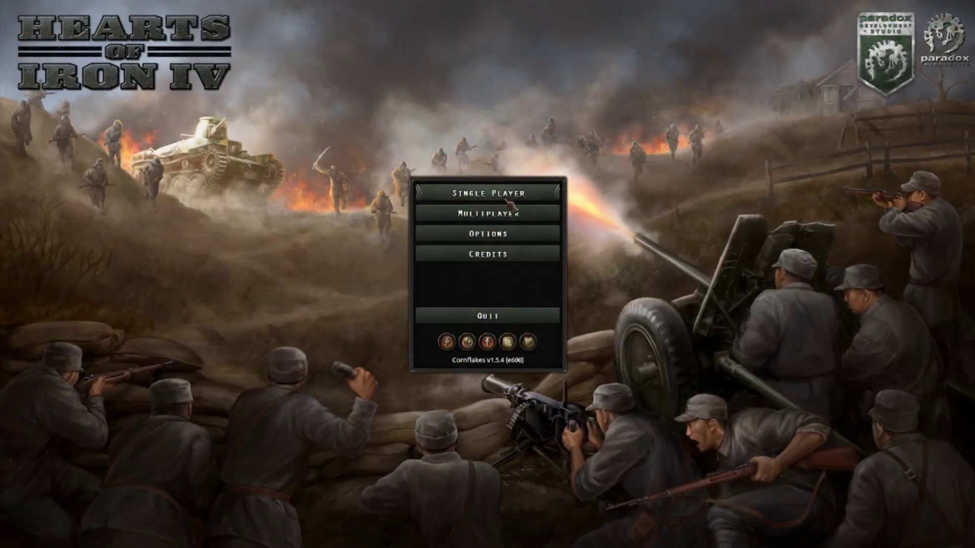
- Start a new single-player 1936 Gathering Storm game as the United Kingdom and save it
{"action": "left_click", "coordinate": [506, 195]}
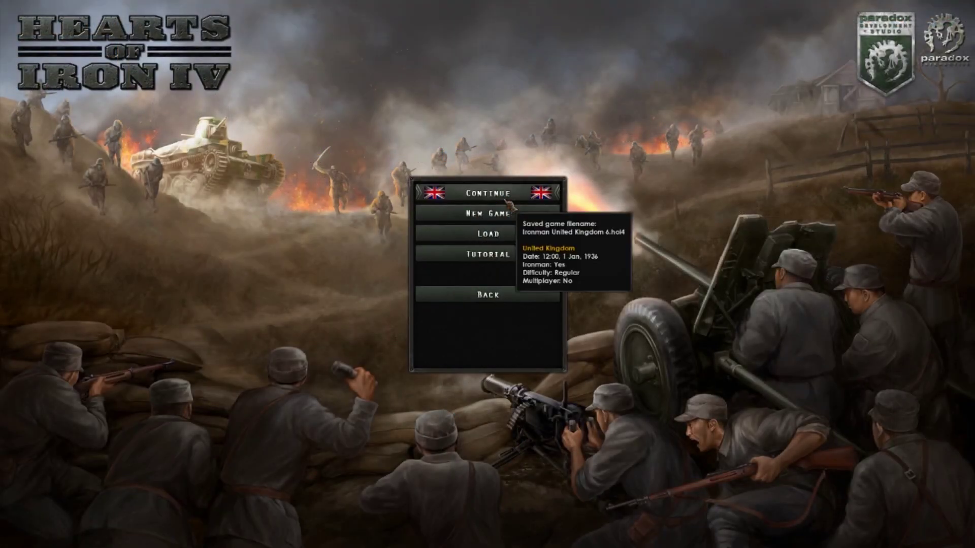
{"action": "left_click", "coordinate": [500, 213]}
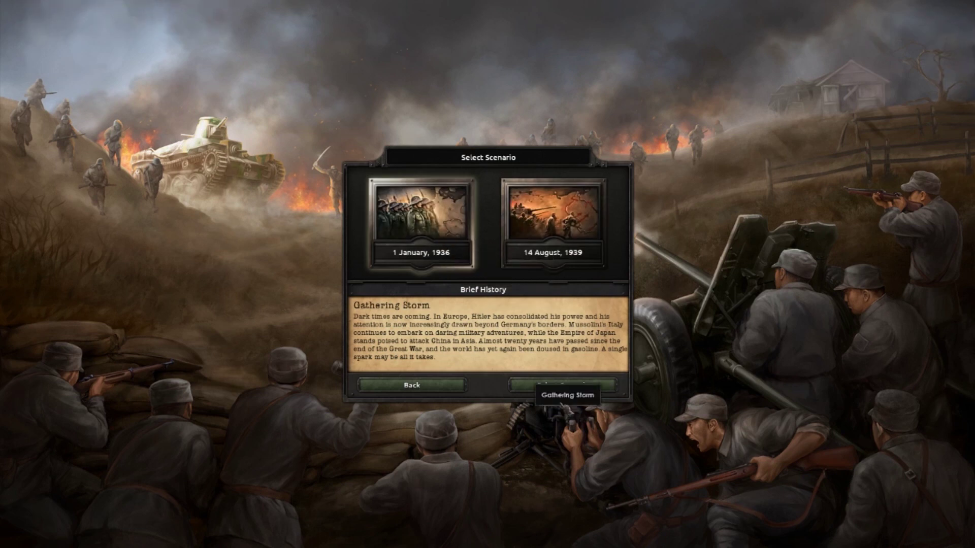
{"action": "left_click", "coordinate": [563, 385]}
{"action": "left_click", "coordinate": [374, 223]}
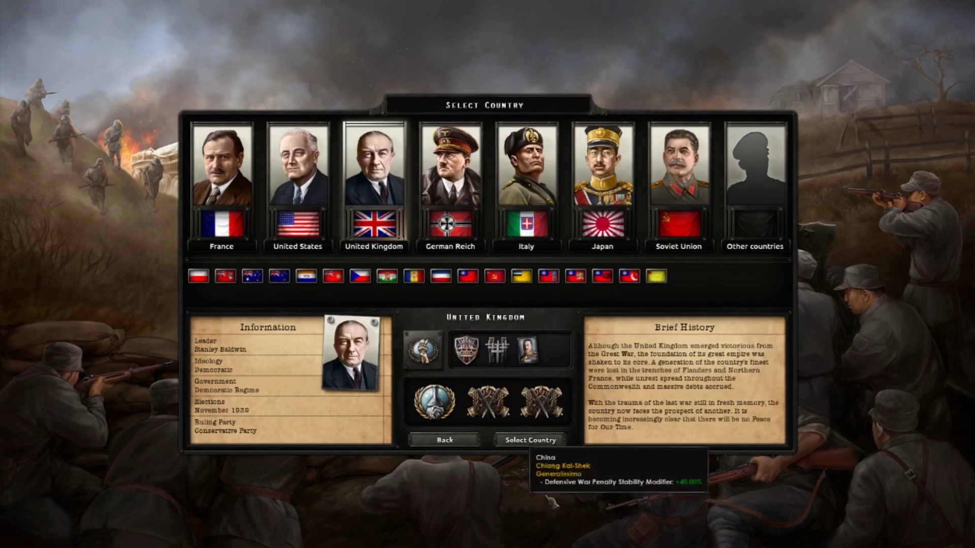
{"action": "left_click", "coordinate": [530, 440]}
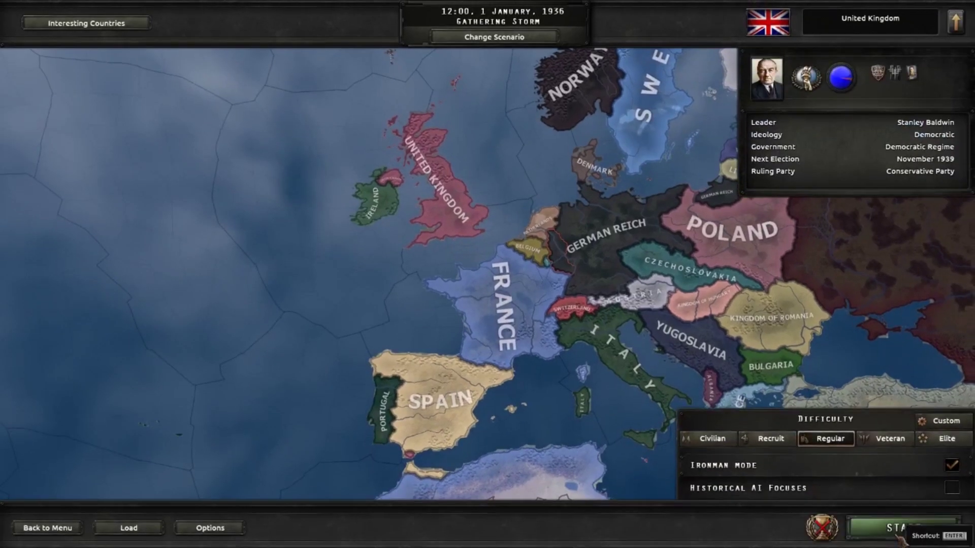
{"action": "left_click", "coordinate": [901, 527]}
{"action": "left_click", "coordinate": [548, 446]}
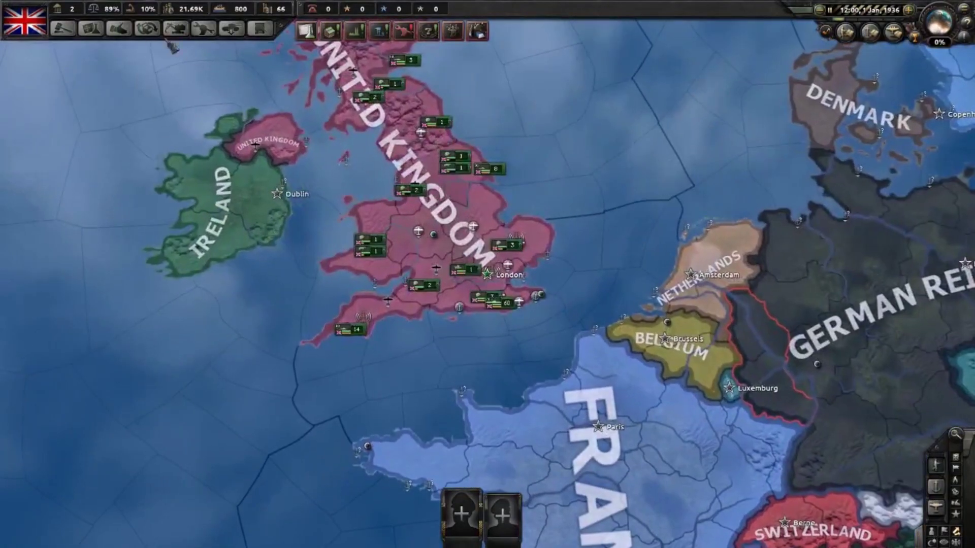
- View the United Kingdom's national focus tree, then return to the map
{"action": "left_click", "coordinate": [34, 36]}
{"action": "left_click", "coordinate": [243, 86]}
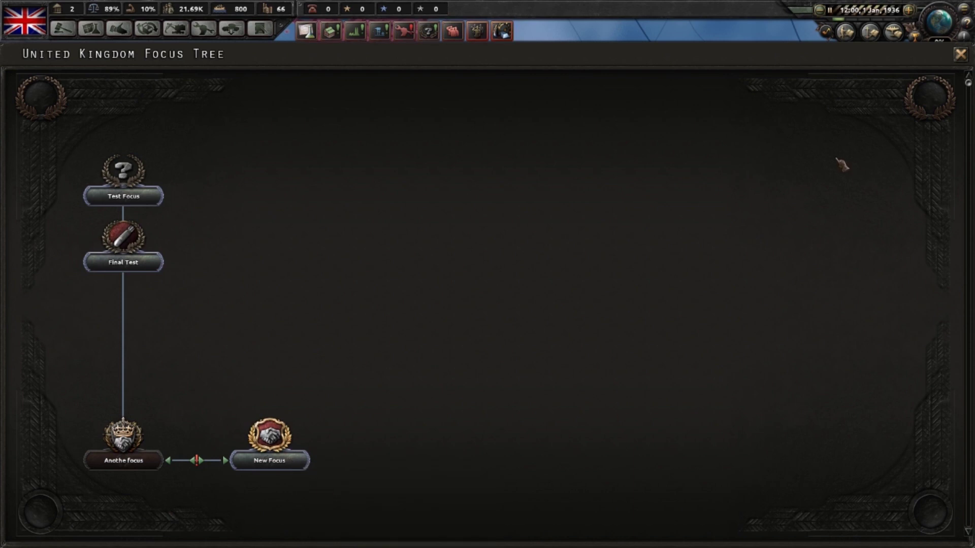
{"action": "left_click", "coordinate": [961, 54]}
- Check the German Reich focus tree showing New Focus linked to Second Focus, then switch to Steam
{"action": "left_click", "coordinate": [829, 301]}
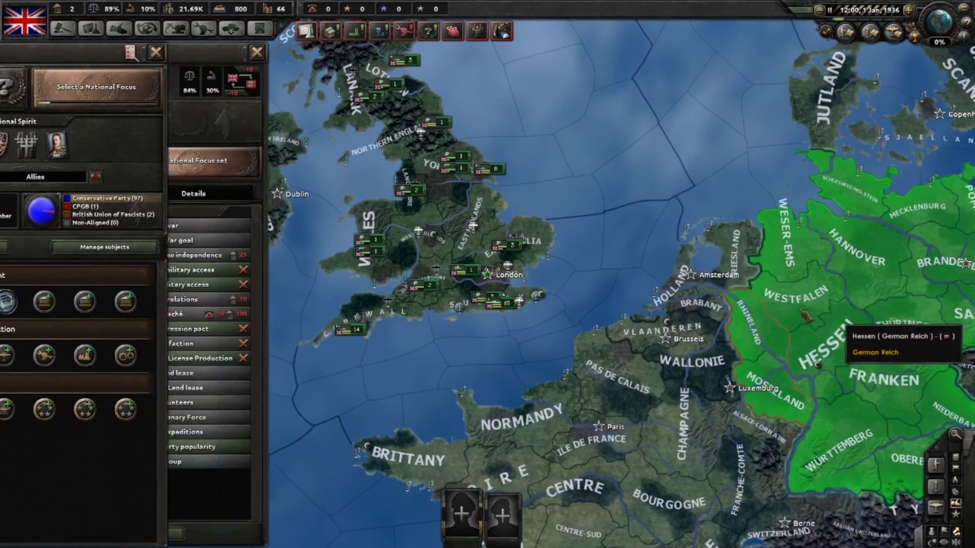
{"action": "left_click", "coordinate": [217, 170]}
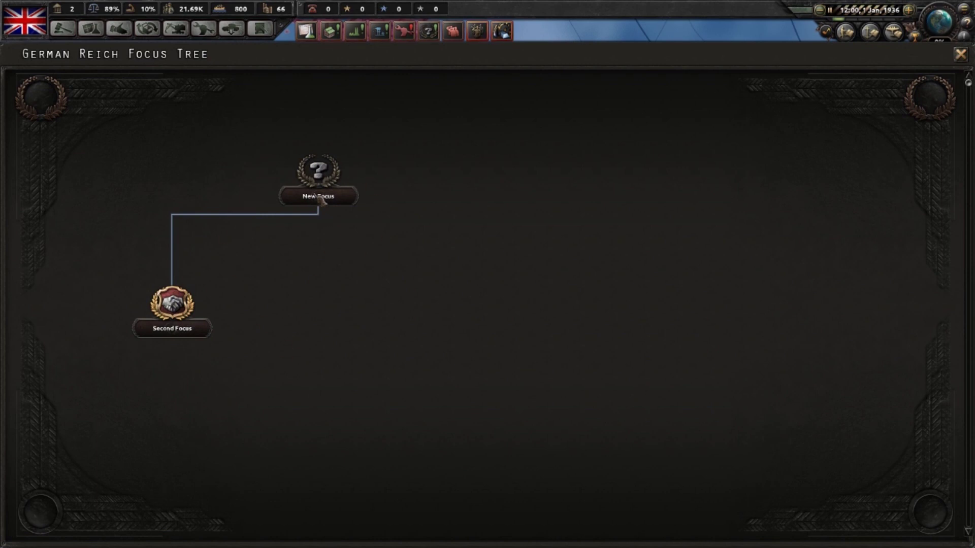
{"action": "mouse_move", "coordinate": [319, 173]}
{"action": "left_click", "coordinate": [959, 54]}
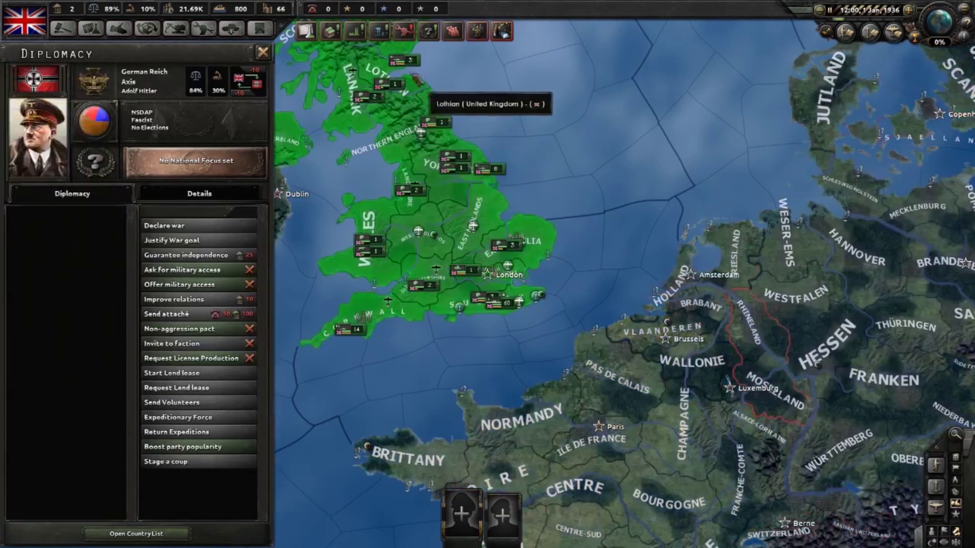
{"action": "scroll", "coordinate": [660, 201], "scroll_direction": "down", "scroll_amount": 3}
{"action": "key", "text": "Escape"}
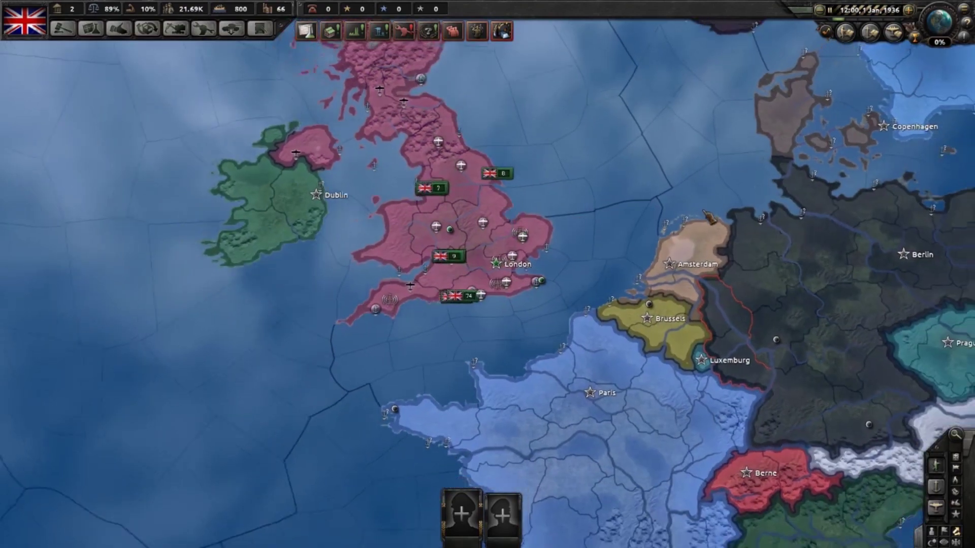
{"action": "scroll", "coordinate": [487, 275], "scroll_direction": "down", "scroll_amount": 5}
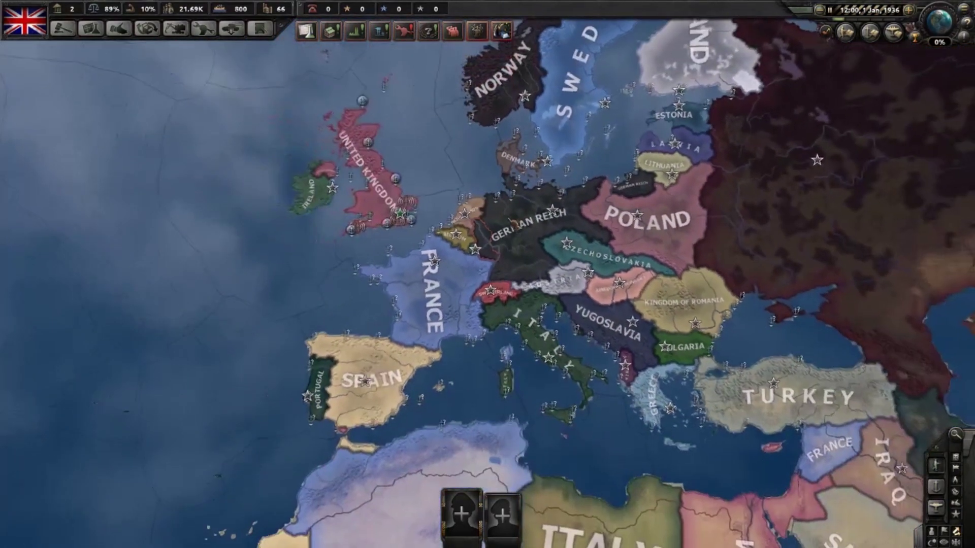
{"action": "scroll", "coordinate": [492, 193], "scroll_direction": "down", "scroll_amount": 2}
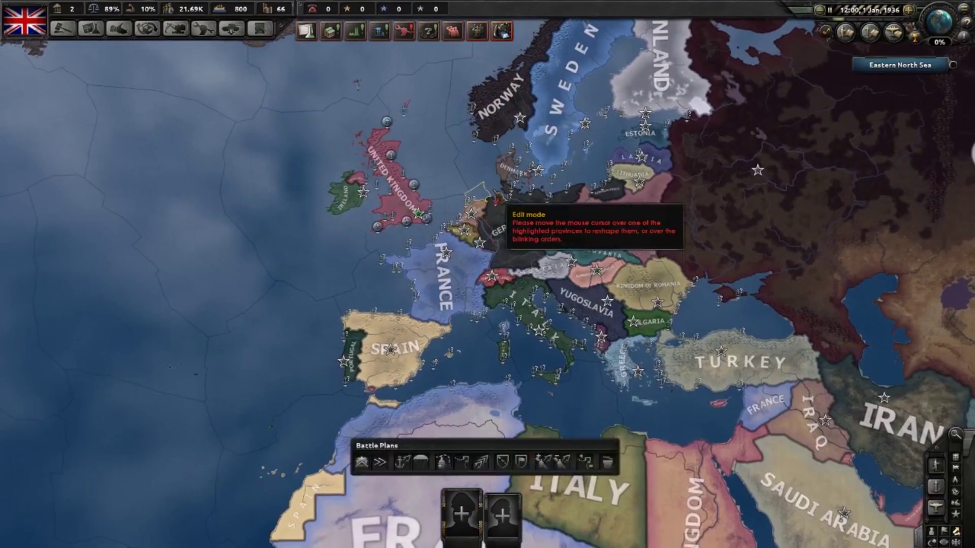
{"action": "key", "text": "alt+Tab"}
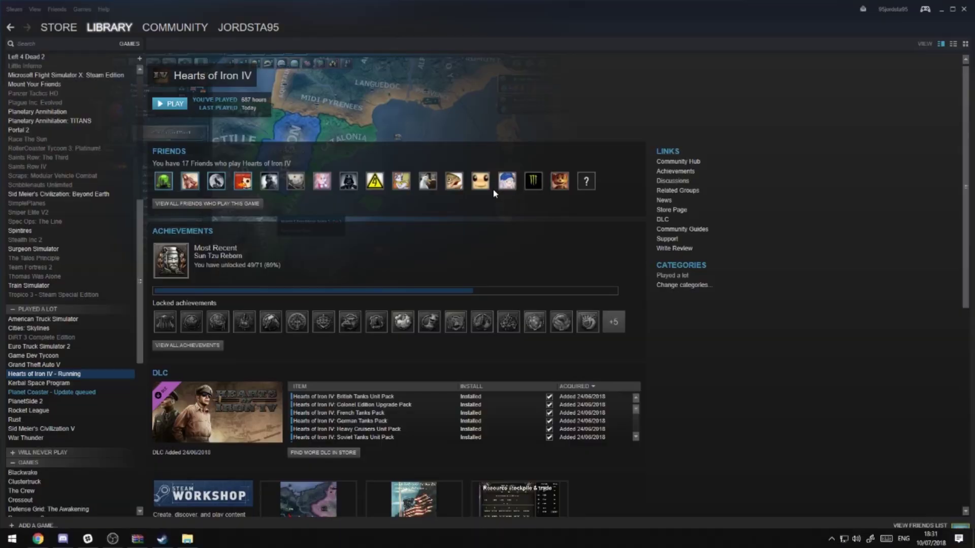
- Return to Chrome and start a new post from the last page of the Bug Reports forum
{"action": "left_click", "coordinate": [944, 10]}
{"action": "left_click", "coordinate": [376, 43]}
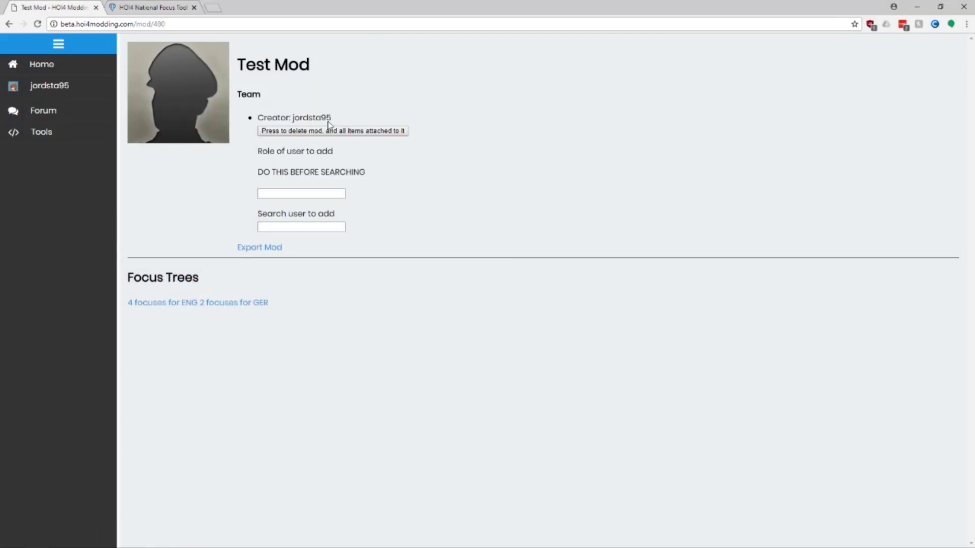
{"action": "left_click", "coordinate": [10, 28]}
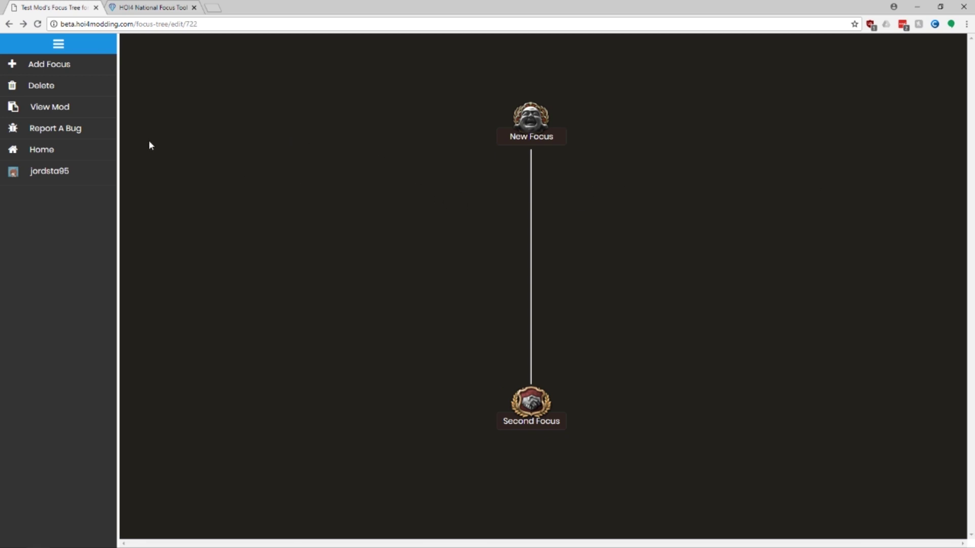
{"action": "left_click", "coordinate": [62, 134]}
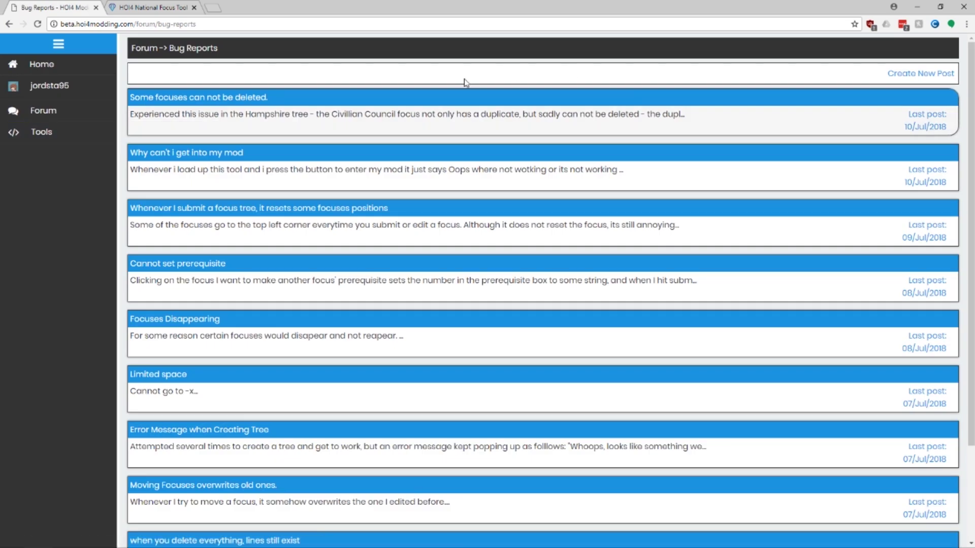
{"action": "scroll", "coordinate": [373, 447], "scroll_direction": "down", "scroll_amount": 2}
{"action": "scroll", "coordinate": [457, 385], "scroll_direction": "up", "scroll_amount": 2}
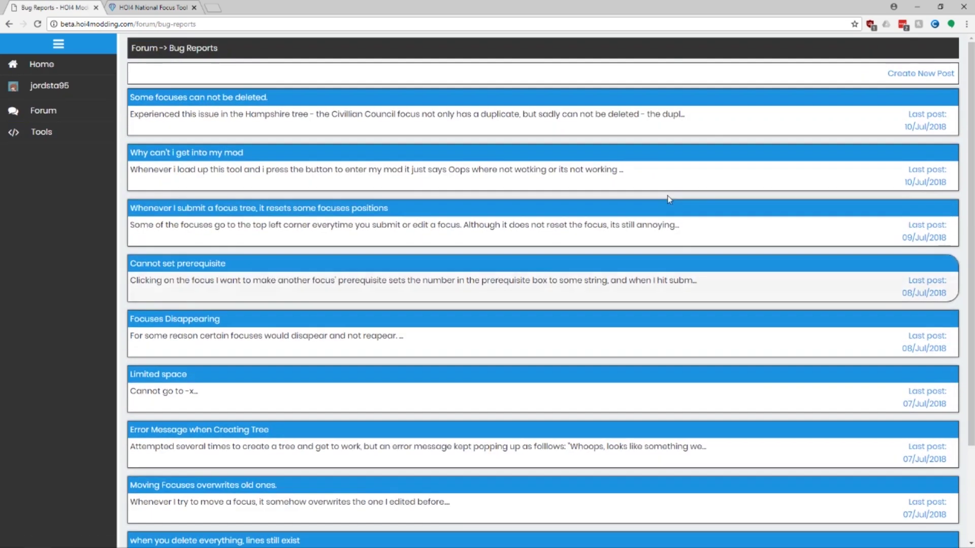
{"action": "scroll", "coordinate": [555, 333], "scroll_direction": "down", "scroll_amount": 2}
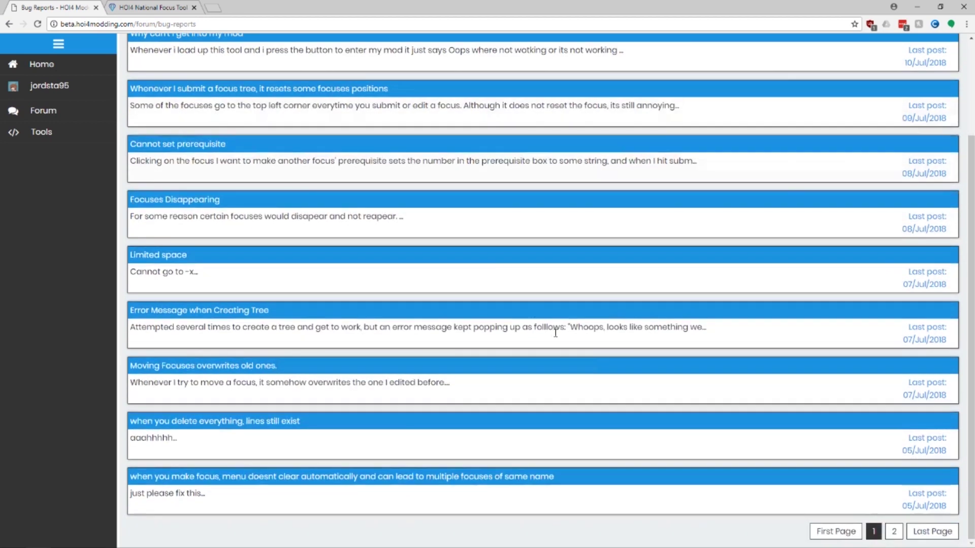
{"action": "left_click", "coordinate": [932, 531]}
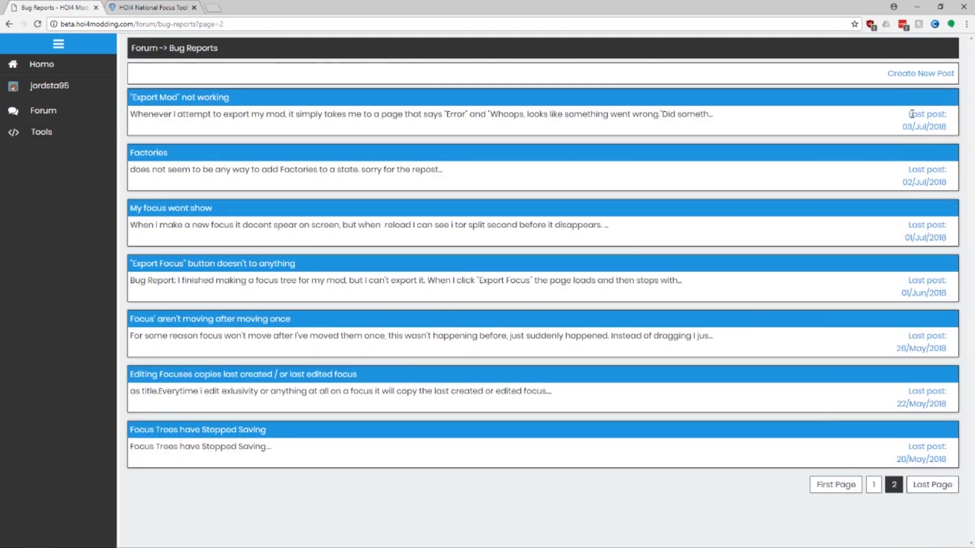
{"action": "left_click", "coordinate": [897, 75]}
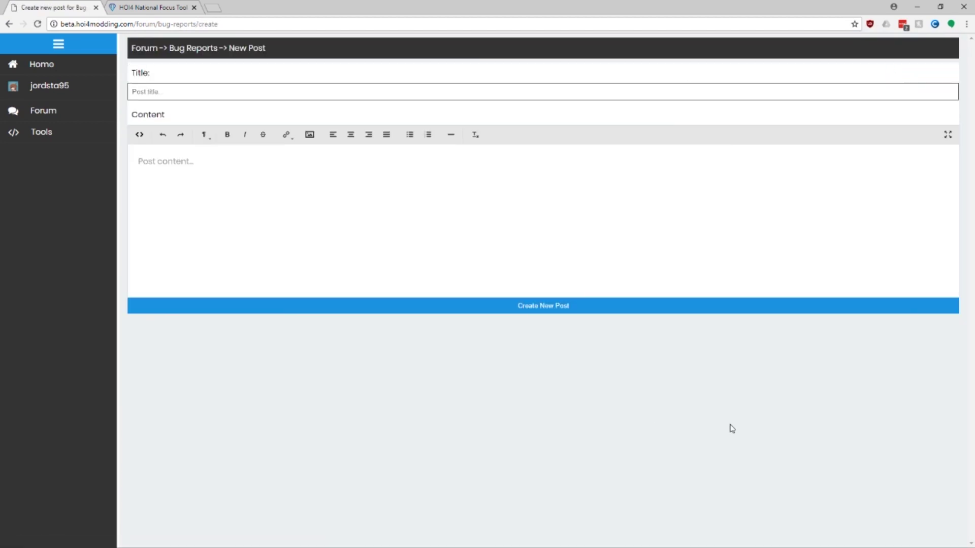
- Post a bug report titled 'Broken Icons' saying 'Some icons, when exported, are not working'
{"action": "left_click", "coordinate": [9, 24]}
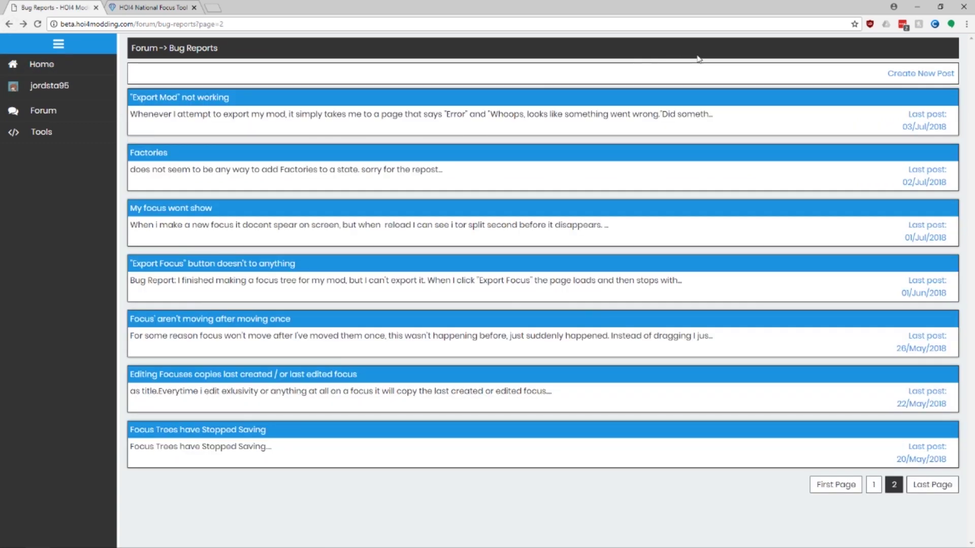
{"action": "left_click", "coordinate": [897, 75]}
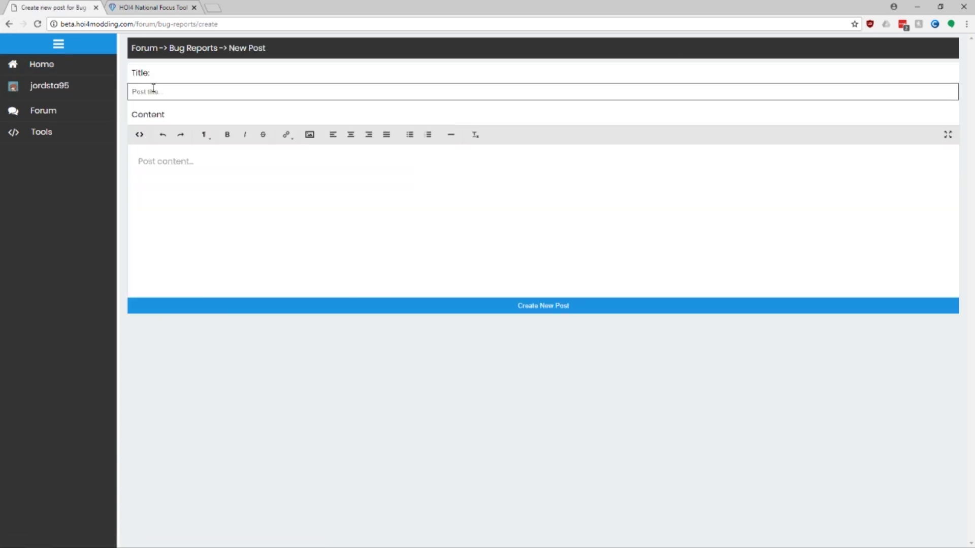
{"action": "left_click", "coordinate": [154, 89]}
{"action": "type", "text": "Bri"}
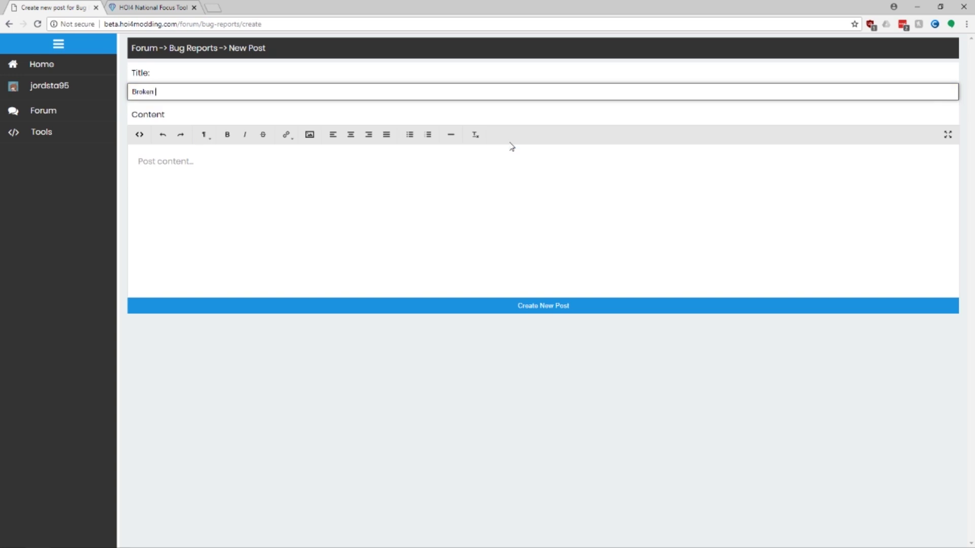
{"action": "left_click", "coordinate": [528, 236]}
{"action": "type", "text": "Some icons, "}
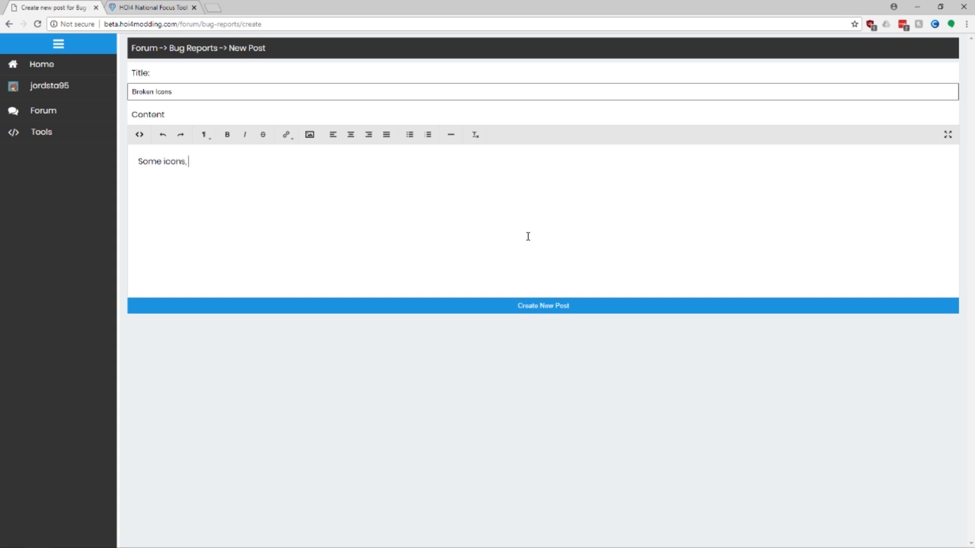
{"action": "type", "text": "when excp"}
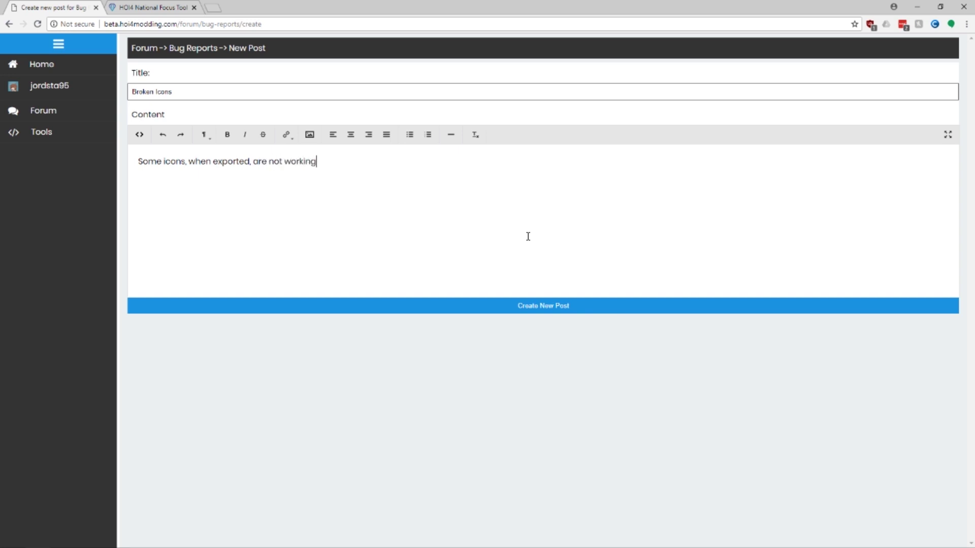
{"action": "left_click", "coordinate": [569, 306]}
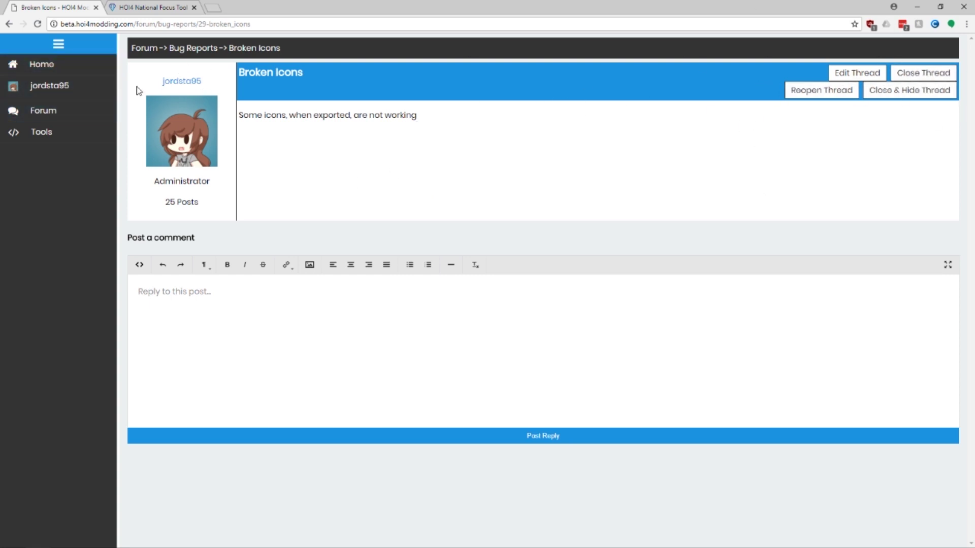
- Browse the forum index sections, then go to the HOI4 Modding home page
{"action": "left_click", "coordinate": [48, 111]}
{"action": "scroll", "coordinate": [267, 112], "scroll_direction": "down", "scroll_amount": 7}
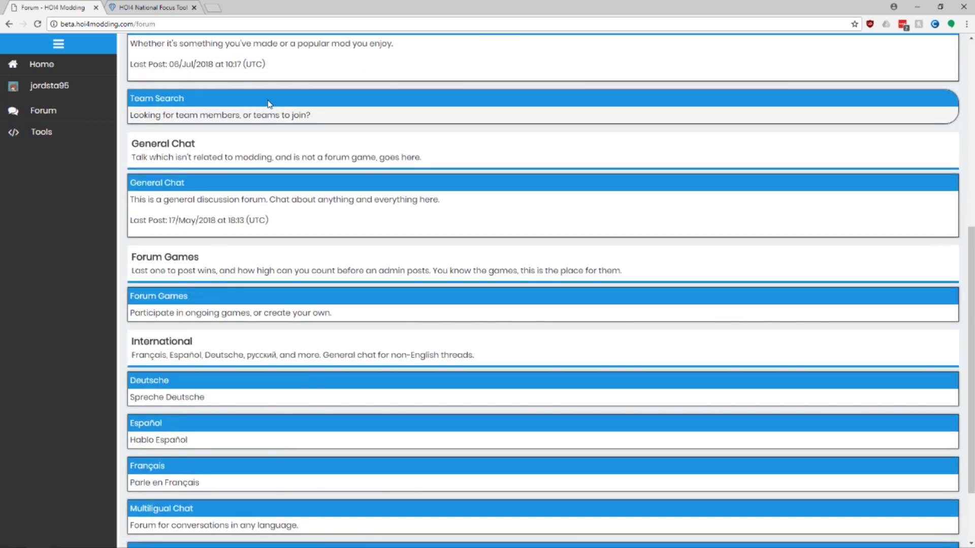
{"action": "scroll", "coordinate": [329, 163], "scroll_direction": "up", "scroll_amount": 7}
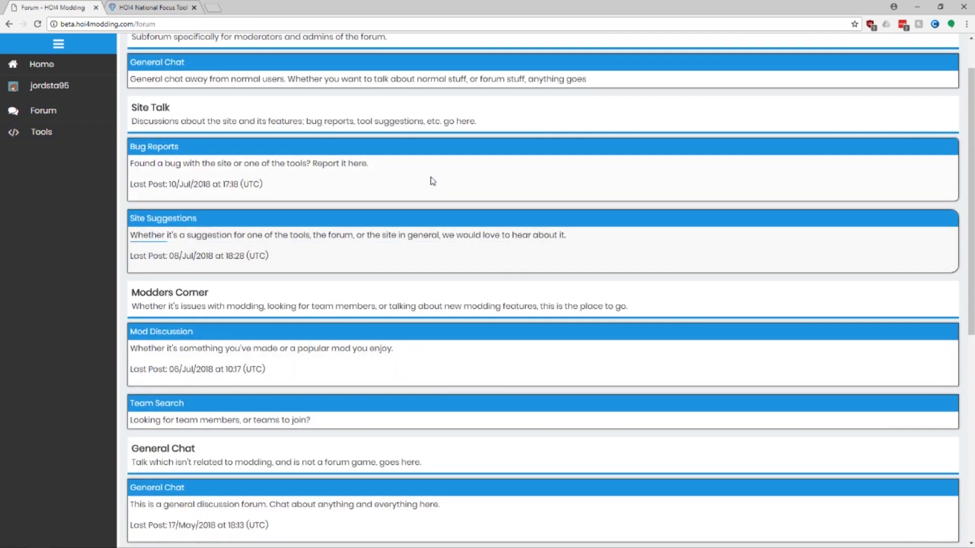
{"action": "scroll", "coordinate": [387, 102], "scroll_direction": "down", "scroll_amount": 8}
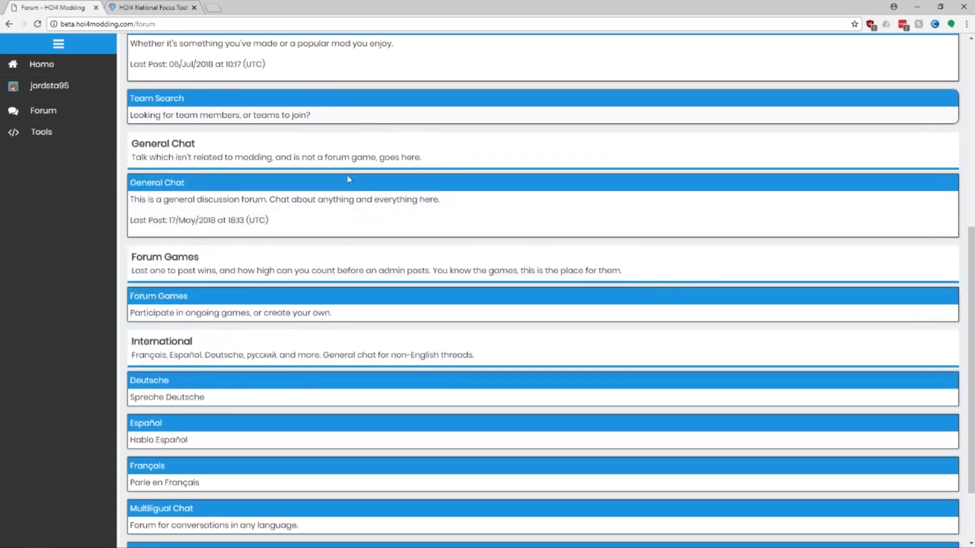
{"action": "scroll", "coordinate": [305, 278], "scroll_direction": "up", "scroll_amount": 6}
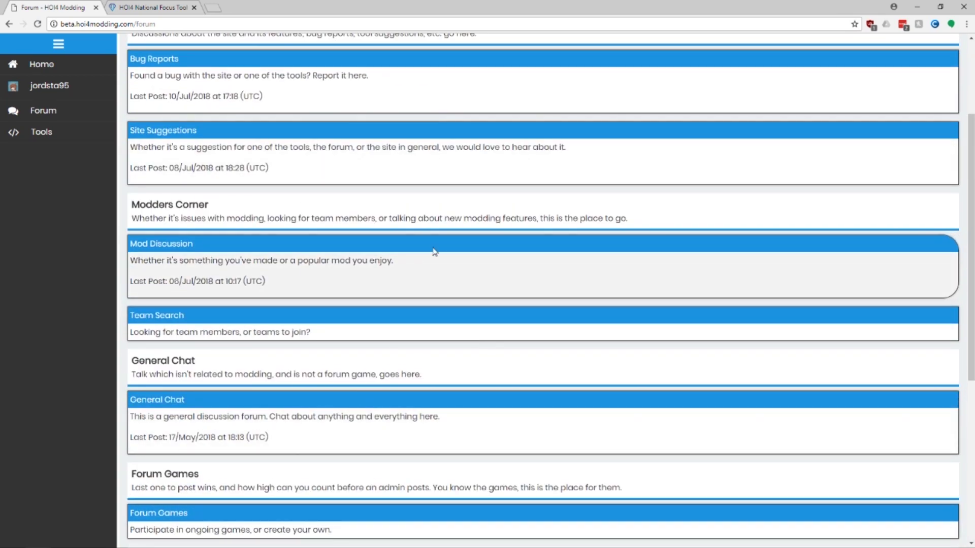
{"action": "scroll", "coordinate": [356, 243], "scroll_direction": "up", "scroll_amount": 3}
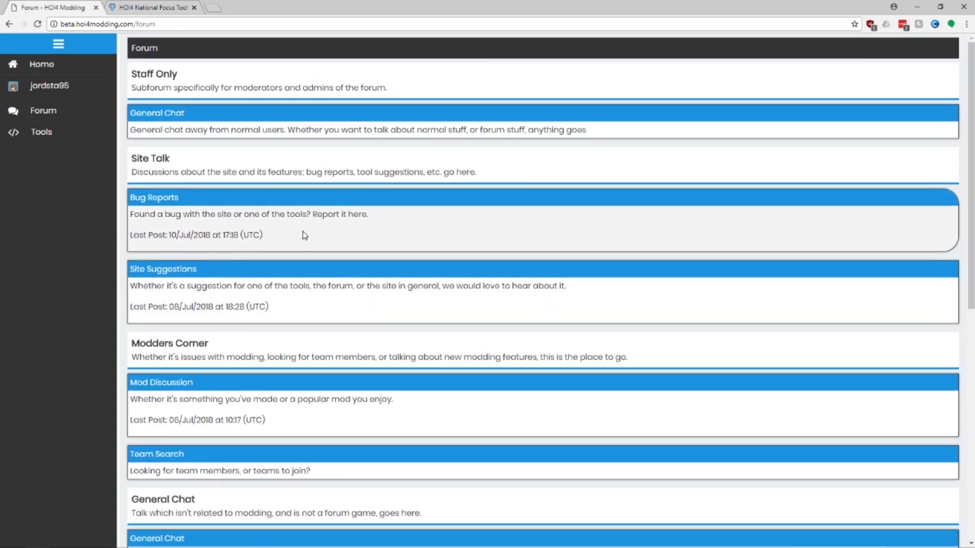
{"action": "left_click", "coordinate": [42, 64]}
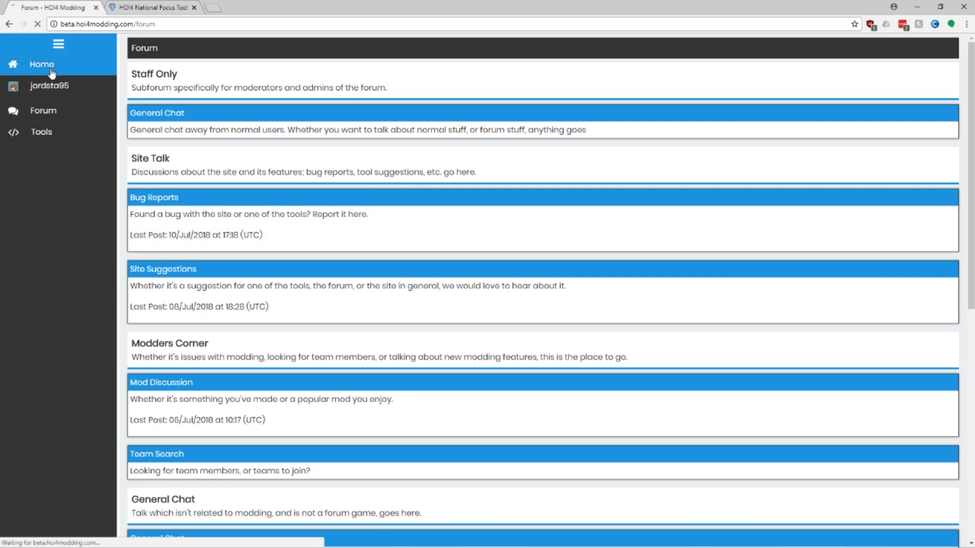